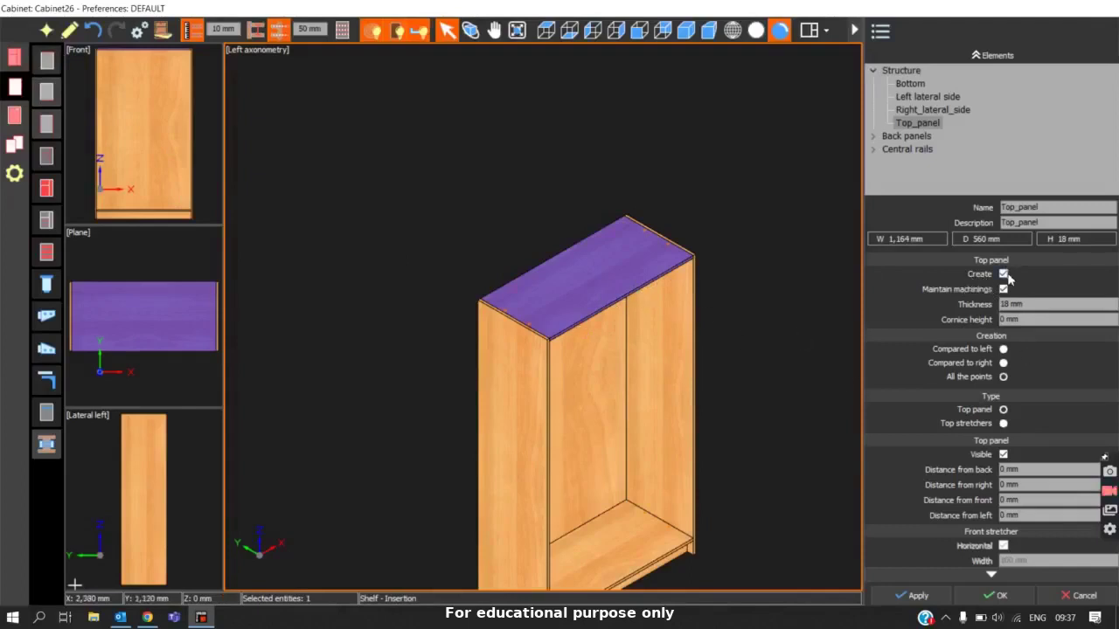
# Remove the cabinet's top panel, and restore it through the standard cabinet settings.
pyautogui.click(914, 595)
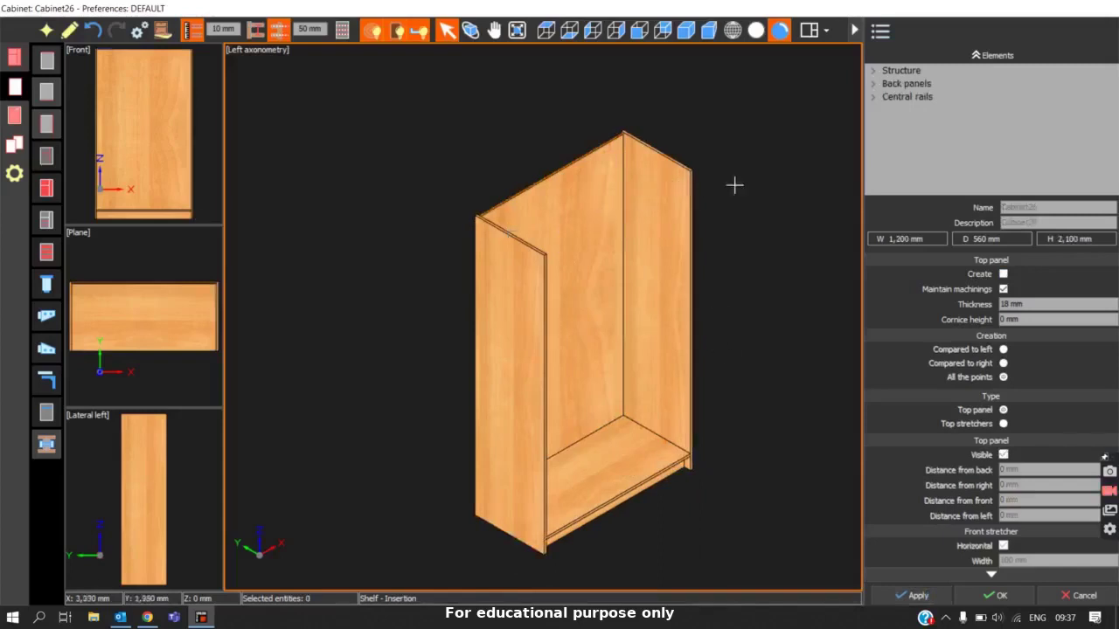
pyautogui.click(70, 31)
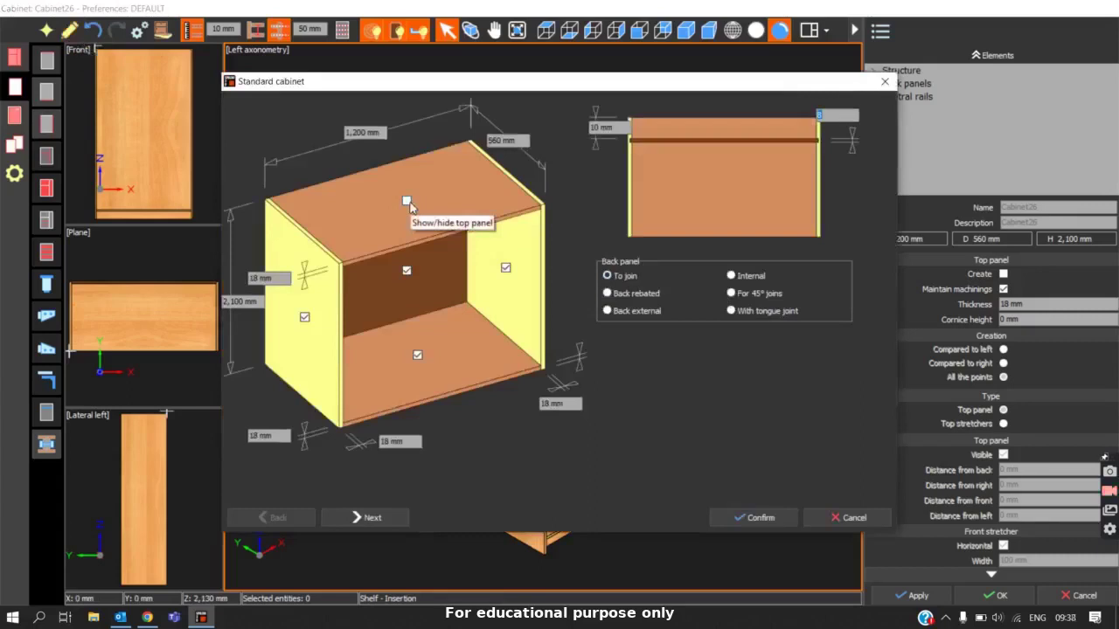
pyautogui.click(407, 202)
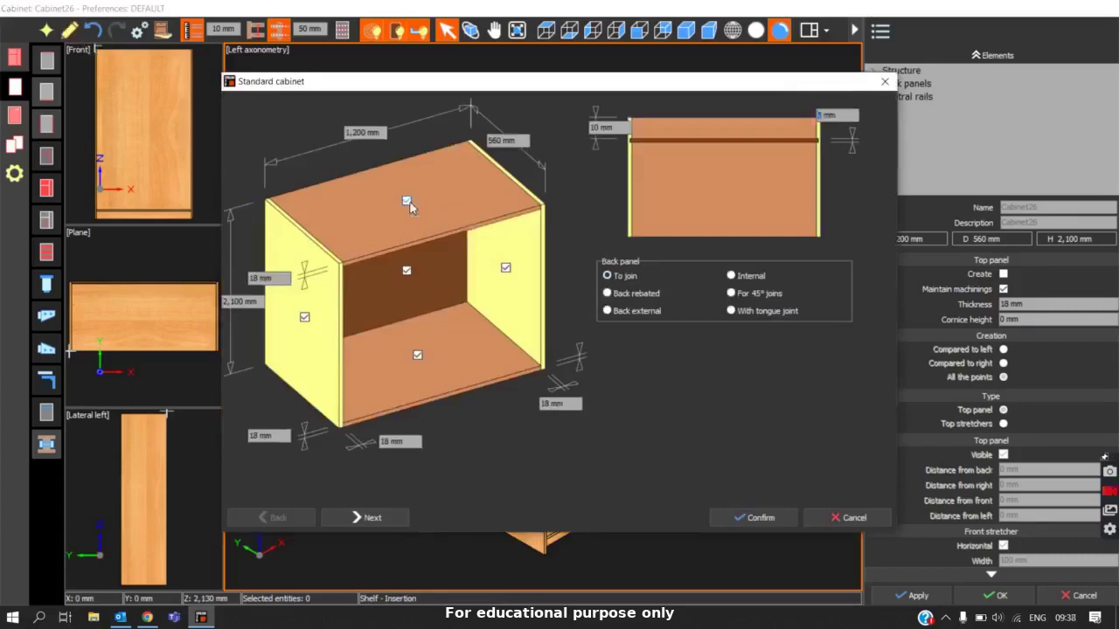
pyautogui.click(774, 518)
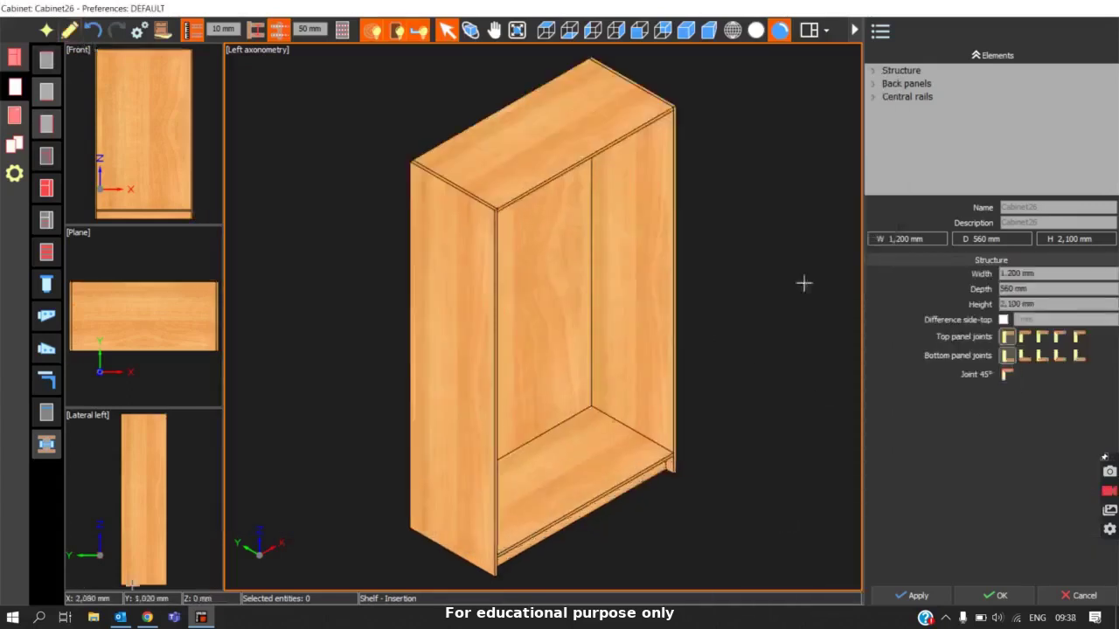
# Set the top panel's cornice height to 100 mm and inspect the panel's joint with the right side.
pyautogui.click(560, 161)
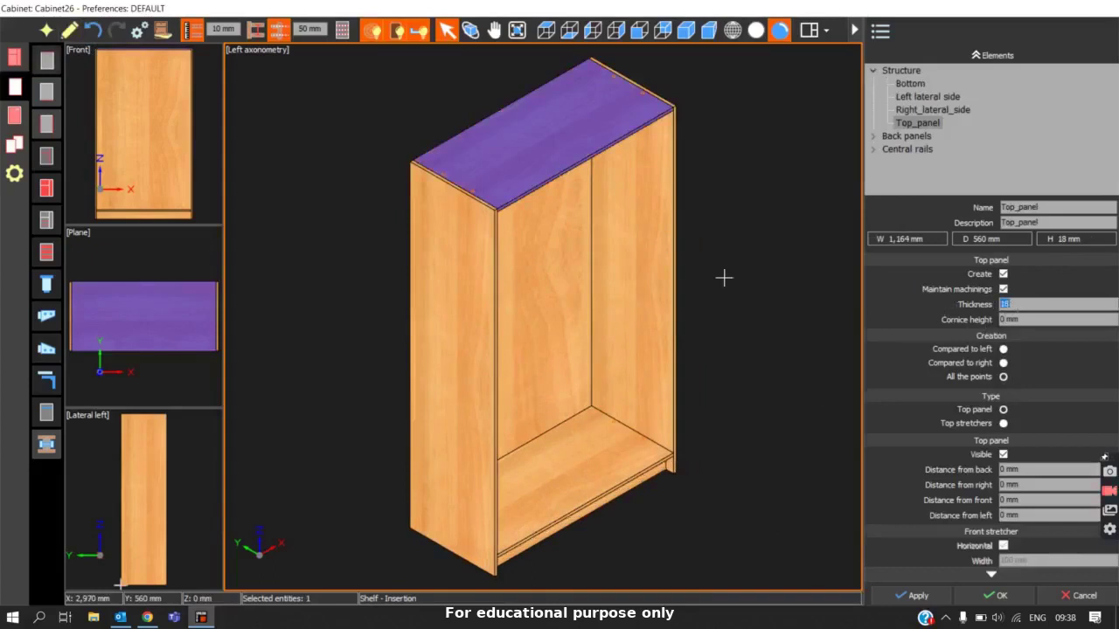
pyautogui.click(1012, 320)
pyautogui.write('100')
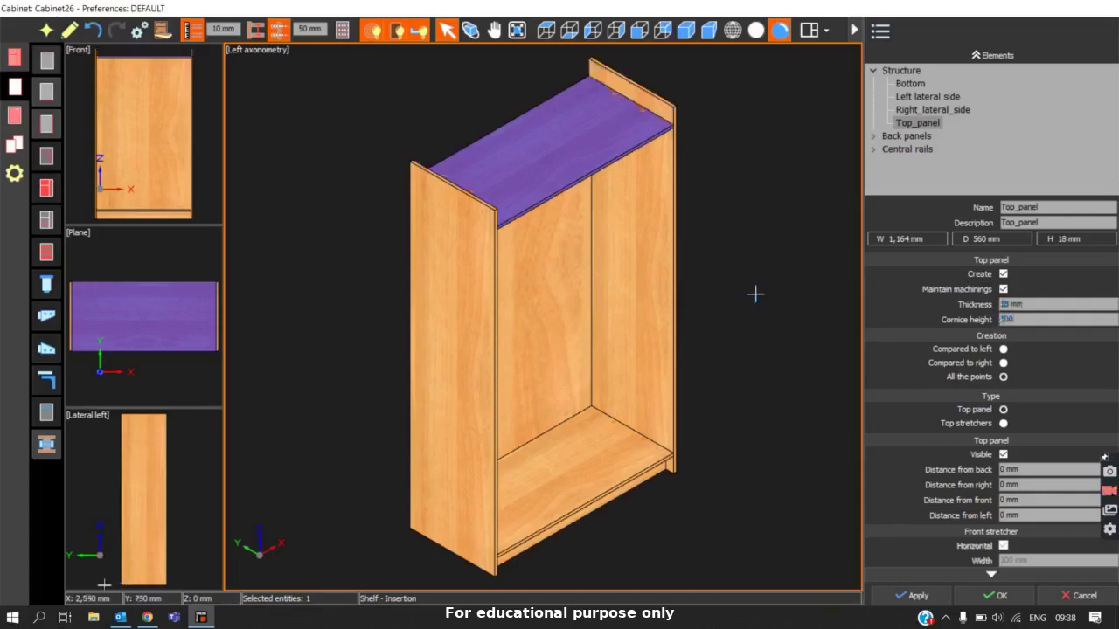
pyautogui.scroll(5, 673, 122)
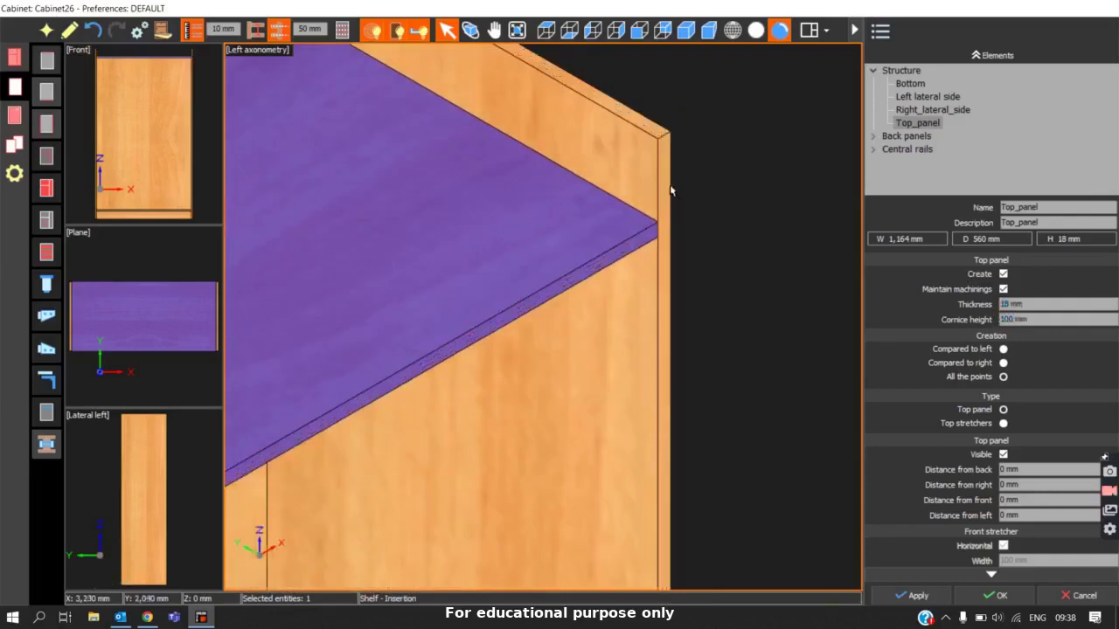
pyautogui.scroll(-4, 661, 184)
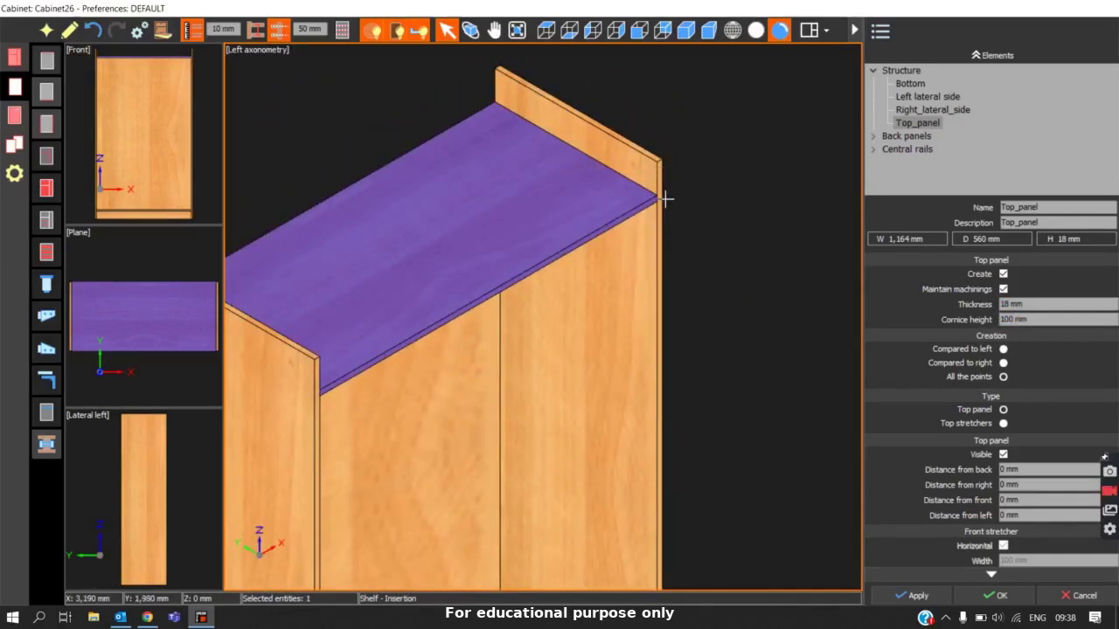
# Review the skirting board and cornice heights in the standard cabinet's structure settings, and close them without changes.
pyautogui.click(72, 35)
pyautogui.click(371, 517)
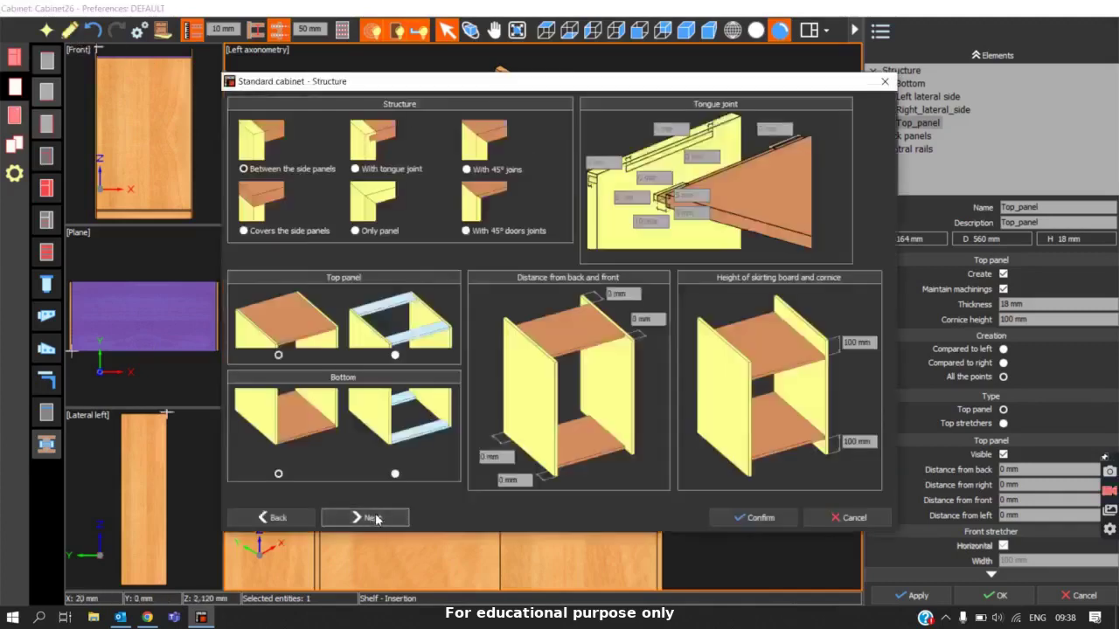
pyautogui.click(367, 517)
pyautogui.click(293, 517)
pyautogui.click(862, 344)
pyautogui.click(848, 521)
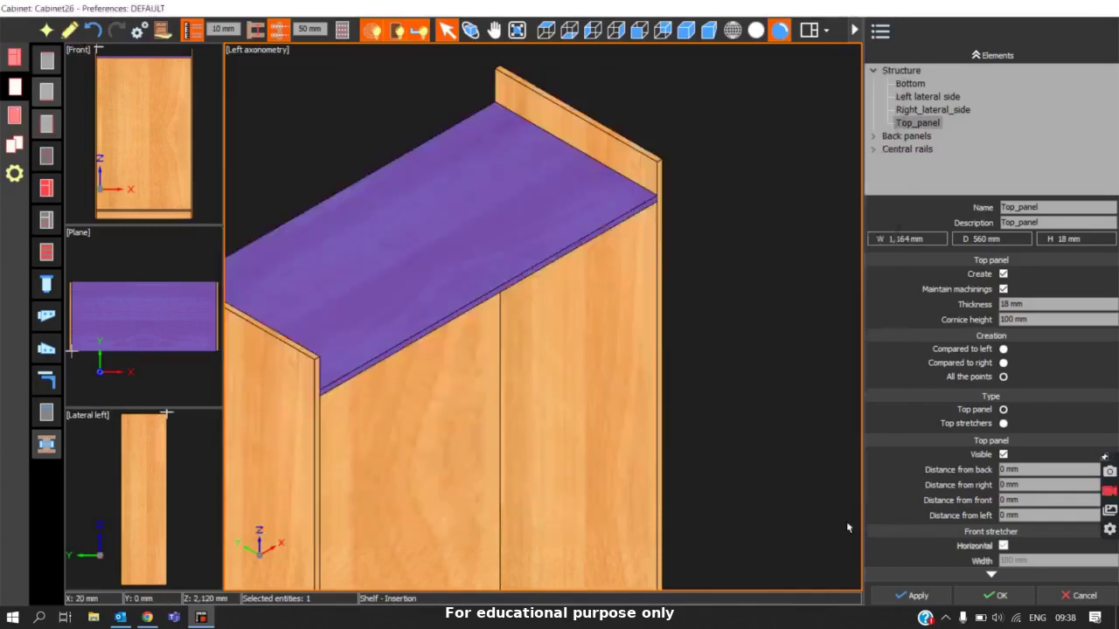
# View the available cabinet shapes for a new cabinet and close the selection without choosing one.
pyautogui.click(1002, 362)
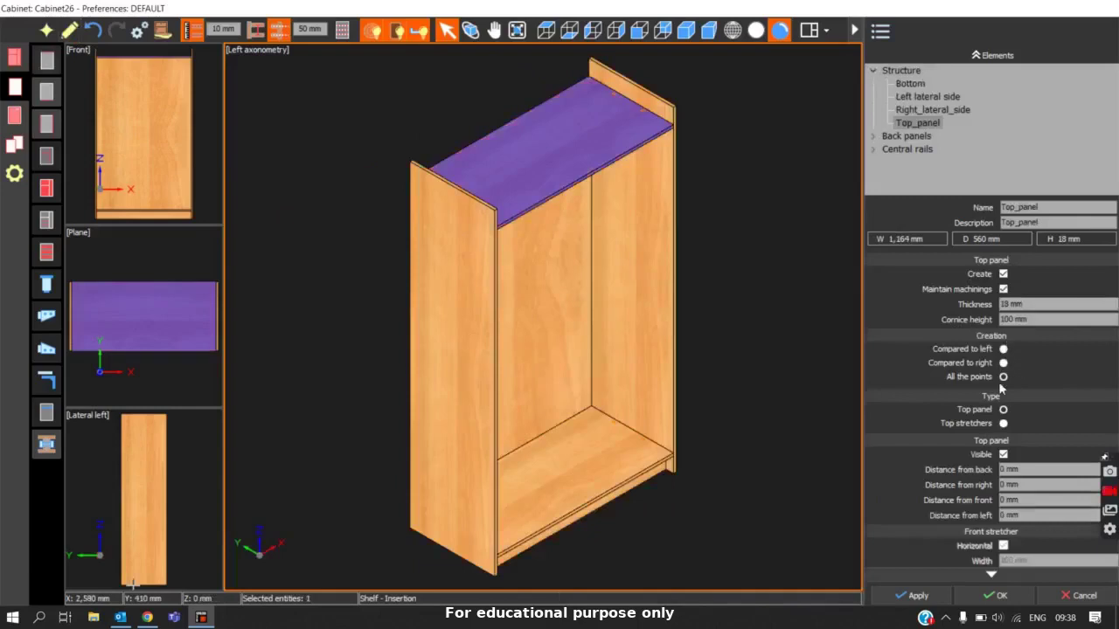
pyautogui.click(46, 30)
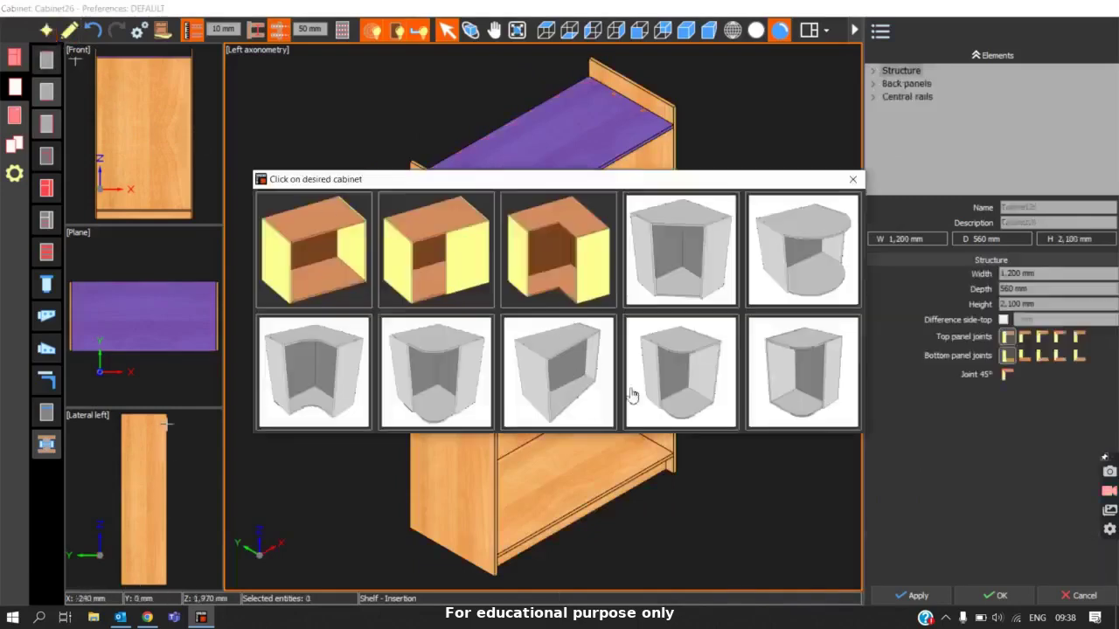
pyautogui.click(852, 180)
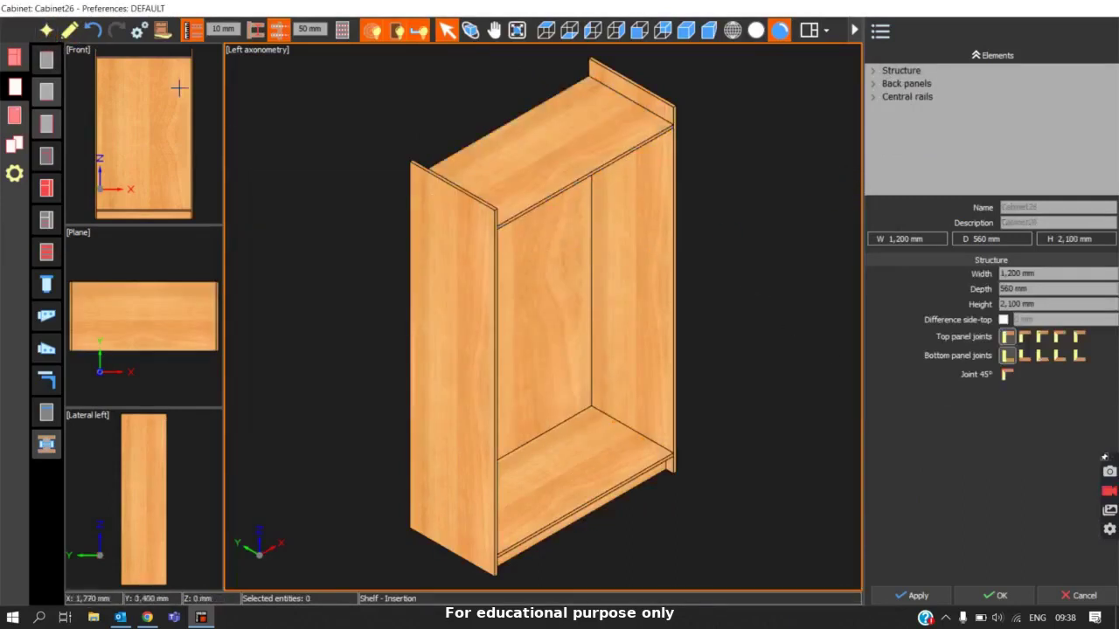
# Set the top panel's cornice height to 0 mm.
pyautogui.click(534, 192)
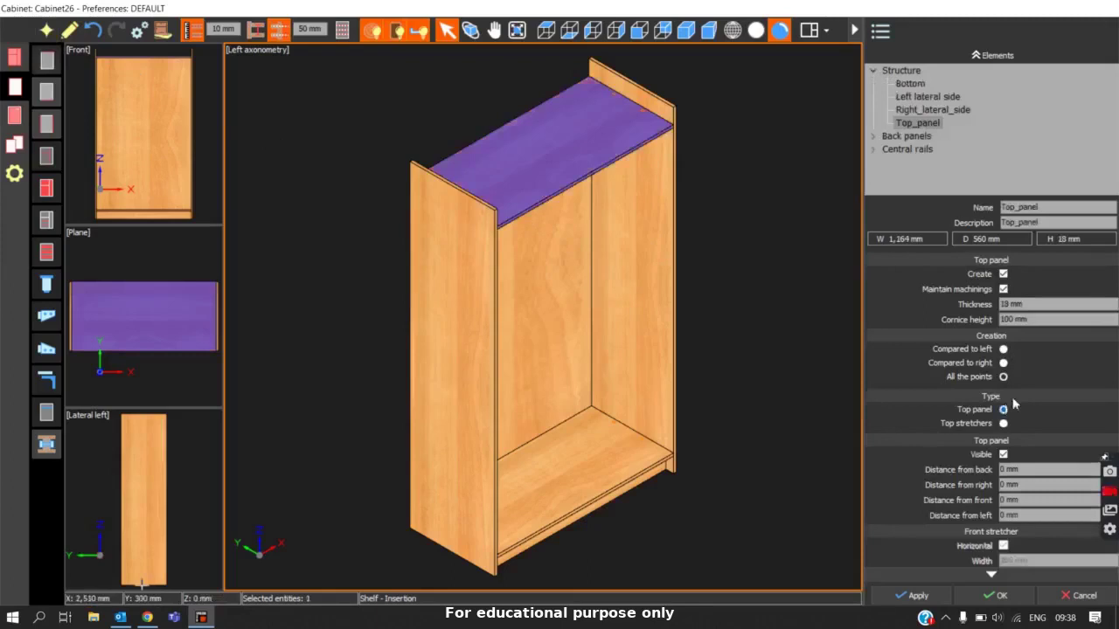
pyautogui.scroll(-1, 1014, 402)
pyautogui.scroll(-1, 1014, 395)
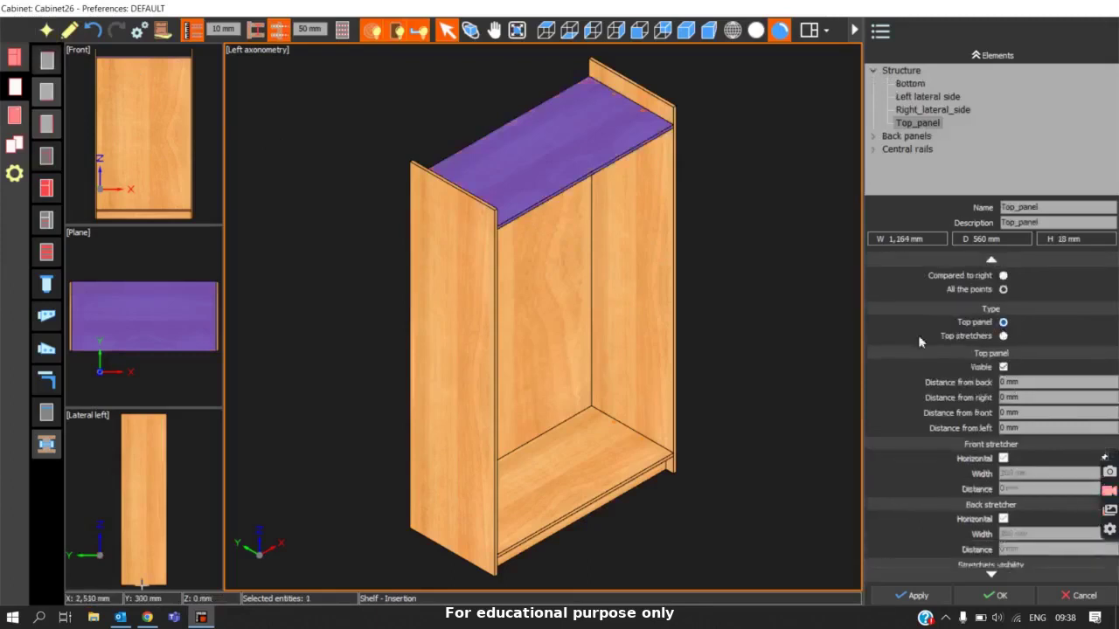
pyautogui.scroll(1, 568, 171)
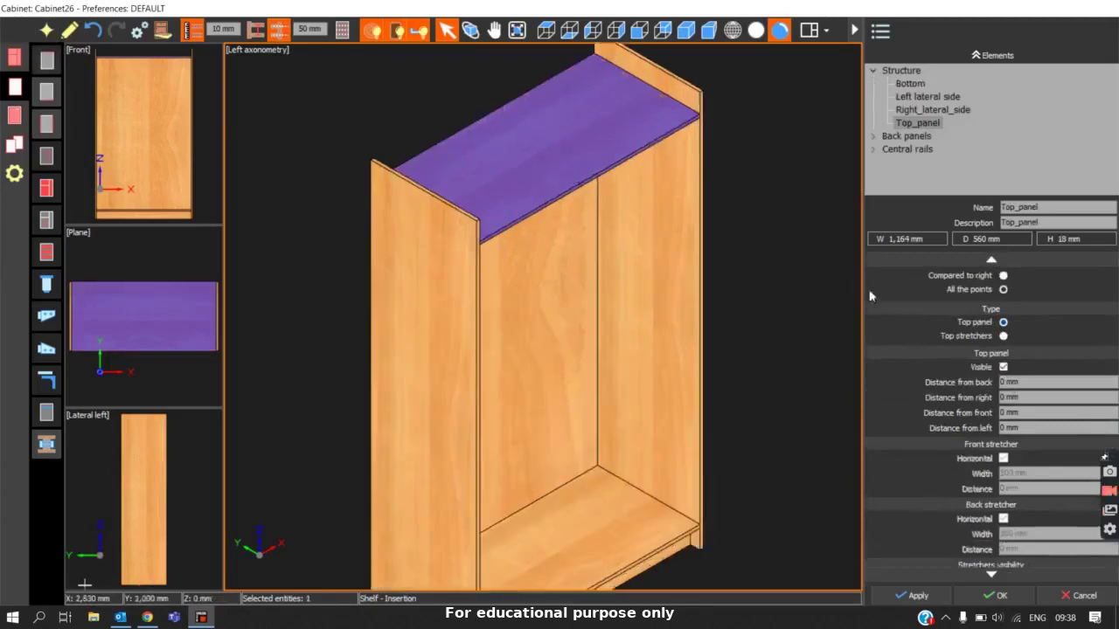
pyautogui.scroll(2, 997, 345)
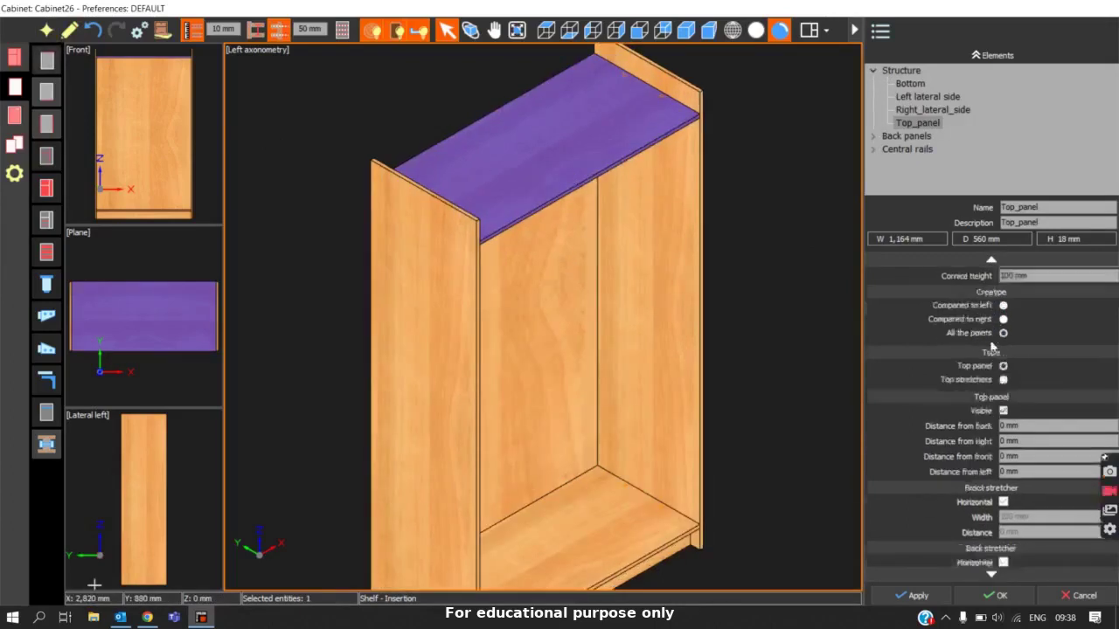
pyautogui.doubleClick(1018, 319)
pyautogui.write('0')
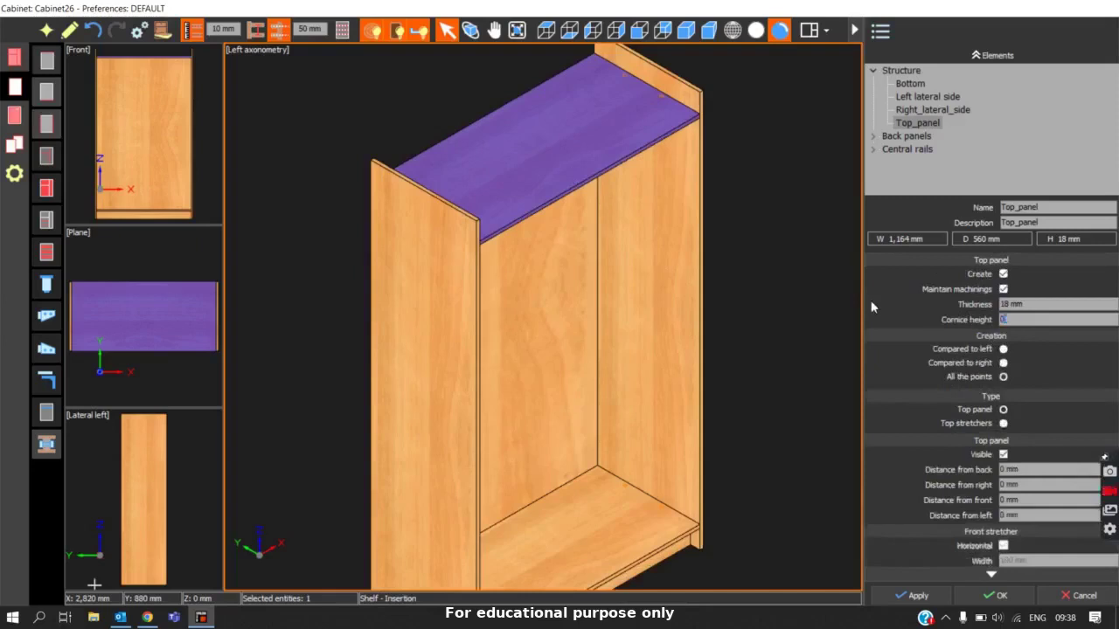
pyautogui.scroll(-2, 559, 319)
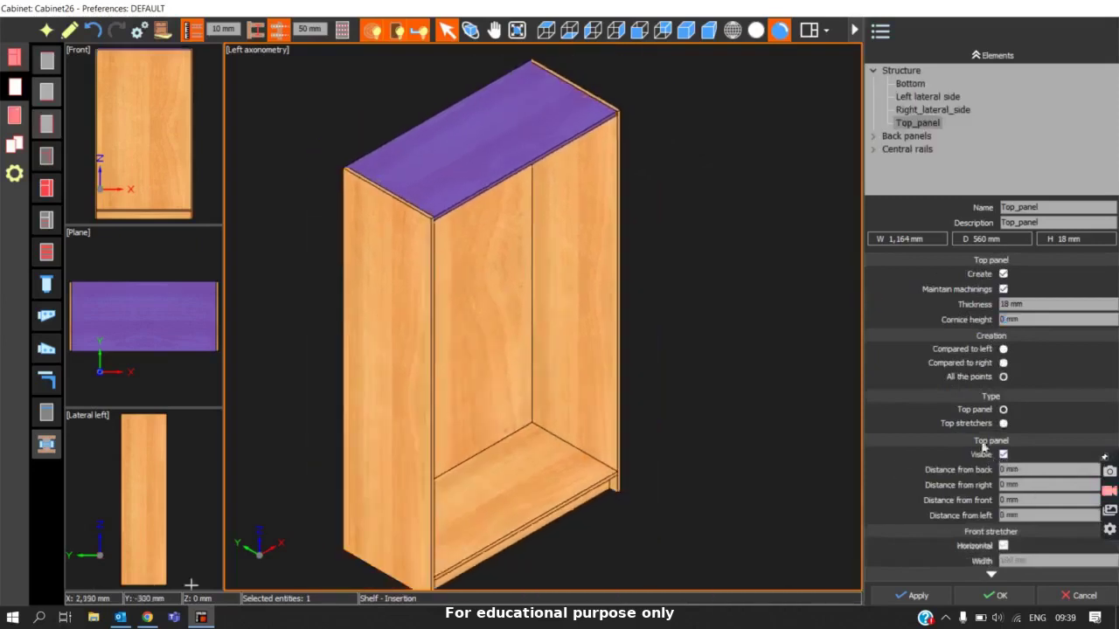
# Turn off the top panel's visibility while keeping the panel created, and apply the change.
pyautogui.scroll(-2, 980, 451)
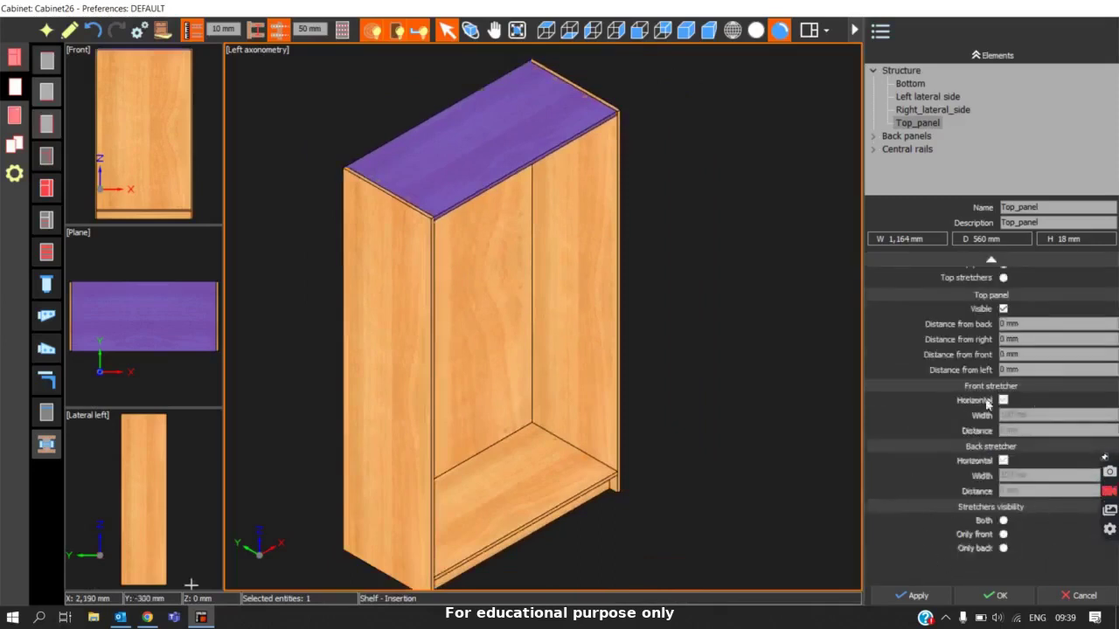
pyautogui.scroll(2, 970, 451)
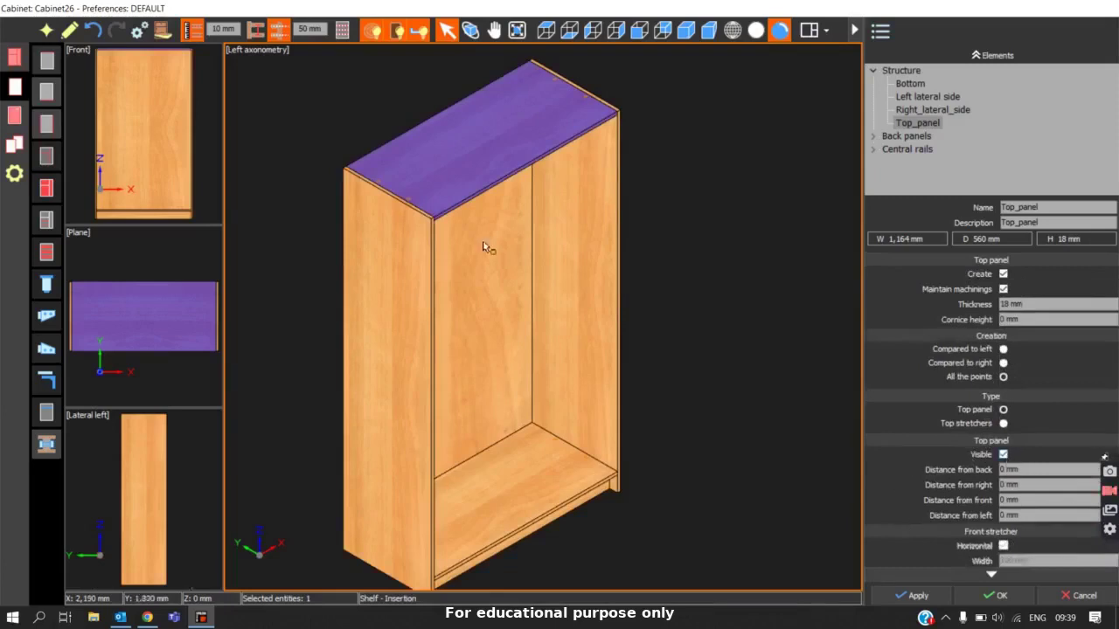
pyautogui.moveTo(487, 245); pyautogui.dragTo(482, 307, button='middle')
pyautogui.scroll(3, 444, 247)
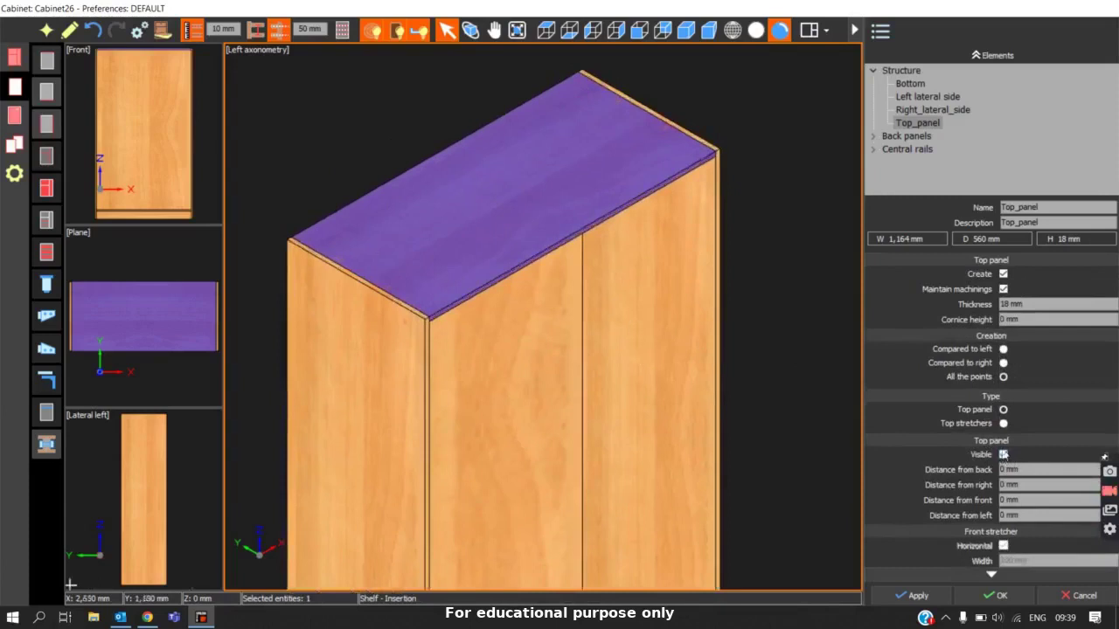
pyautogui.scroll(-2, 1021, 431)
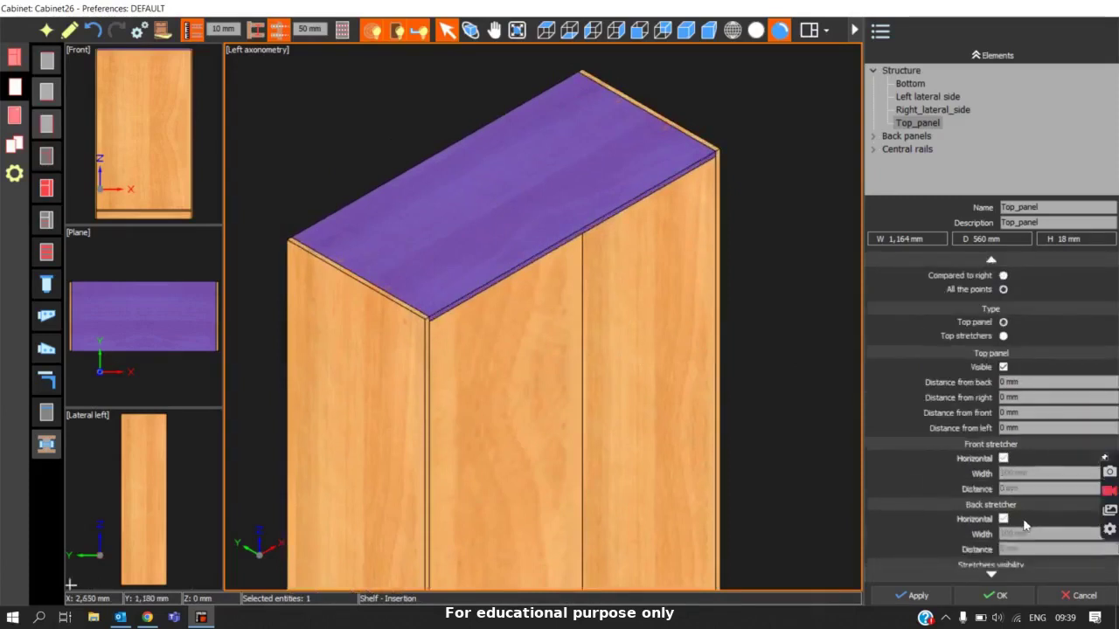
pyautogui.click(1003, 367)
pyautogui.click(931, 599)
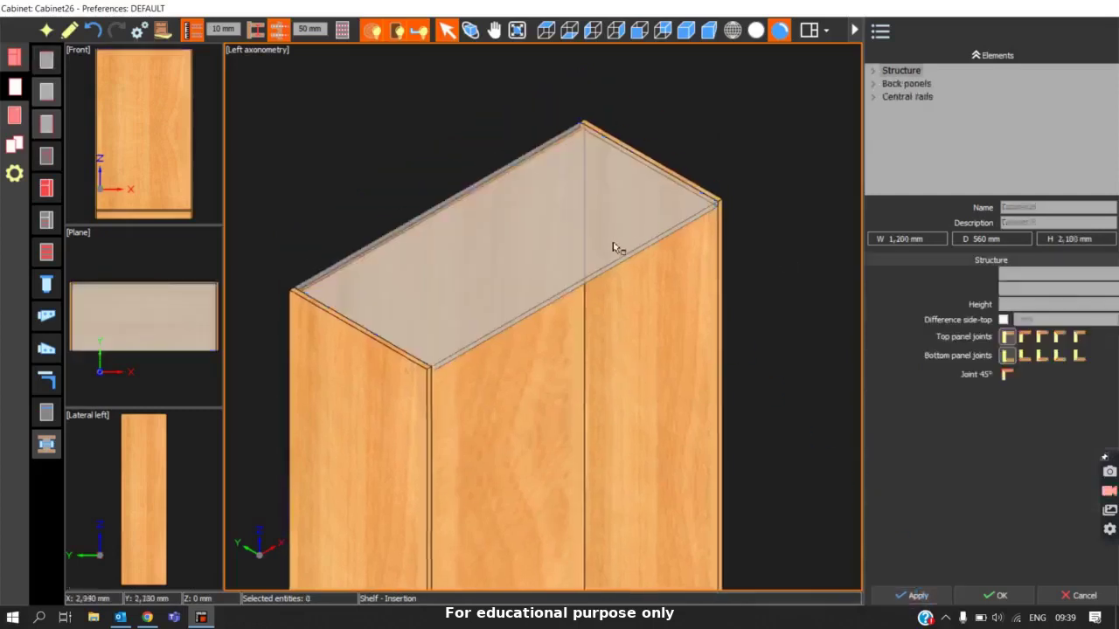
# Examine how the invisible top panel is displayed on the cabinet, both selected and unselected.
pyautogui.scroll(3, 617, 247)
pyautogui.scroll(-5, 568, 279)
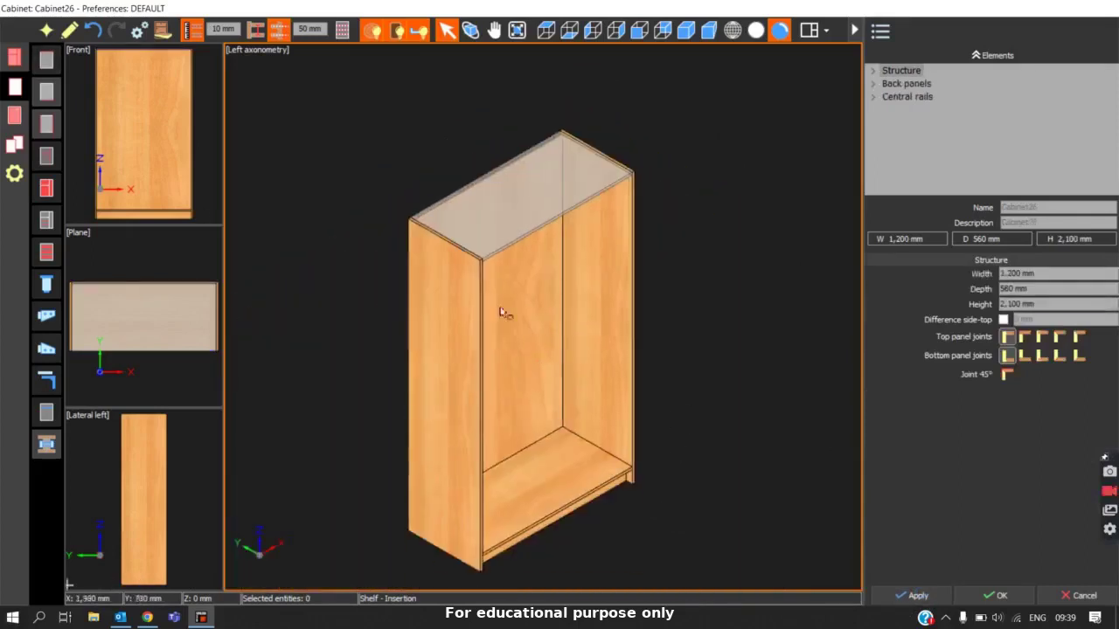
pyautogui.scroll(2, 462, 225)
pyautogui.moveTo(643, 252); pyautogui.dragTo(477, 326, button='middle')
pyautogui.moveTo(612, 289); pyautogui.dragTo(495, 375, button='middle')
pyautogui.scroll(3, 495, 375)
pyautogui.click(625, 326)
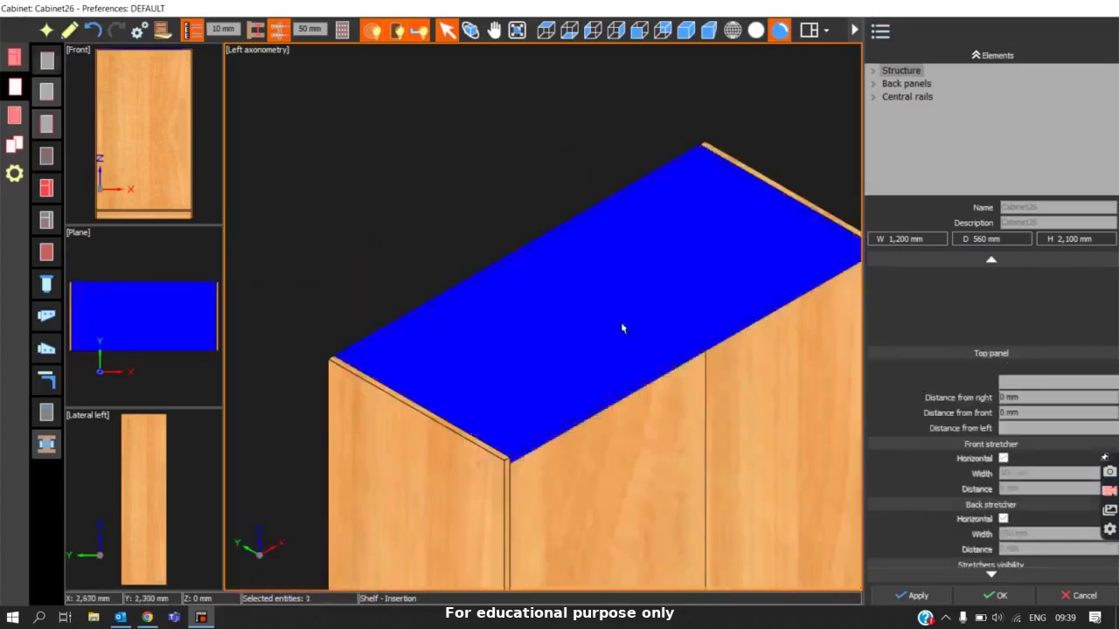
pyautogui.click(760, 139)
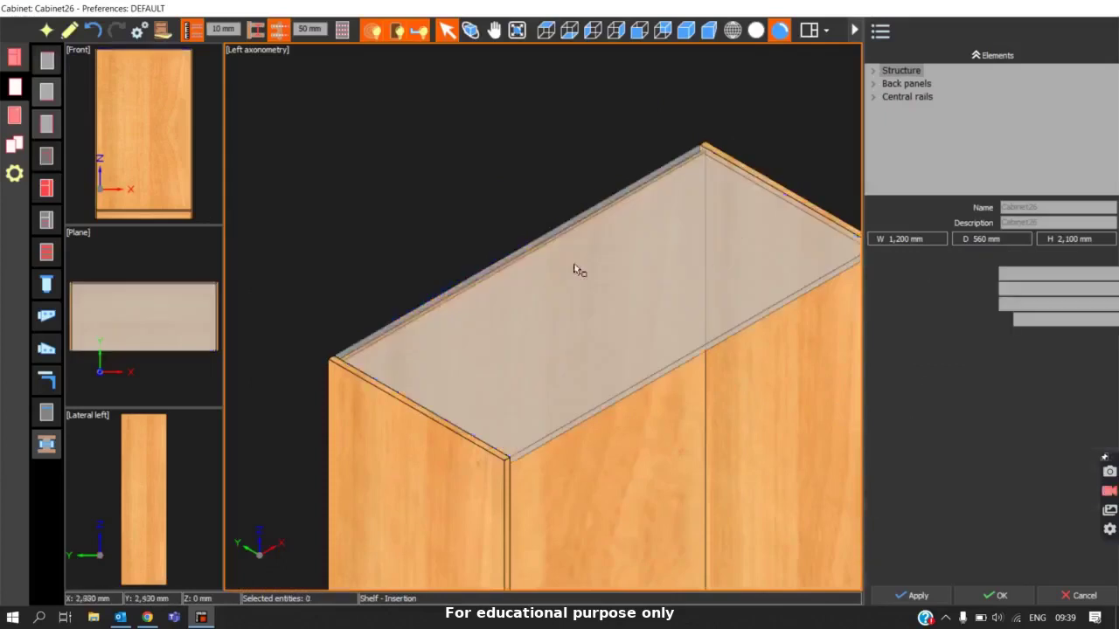
pyautogui.moveTo(641, 264); pyautogui.dragTo(439, 220, button='middle')
pyautogui.scroll(-1, 440, 220)
# Make the top panel visible again and set its distance from front to 50 mm.
pyautogui.click(516, 251)
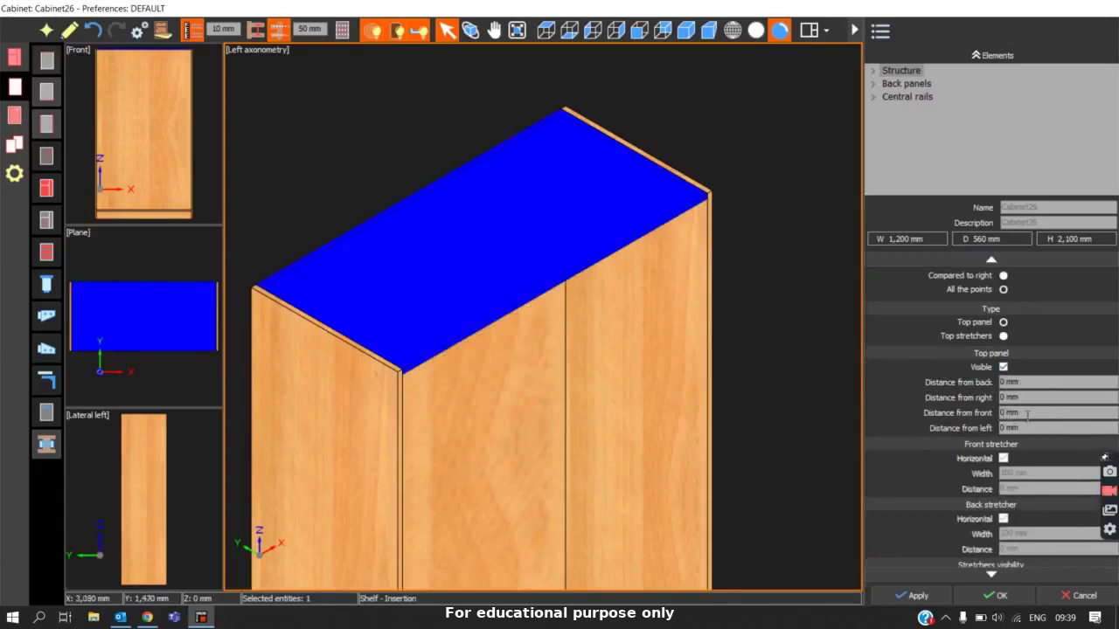
pyautogui.press('Return')
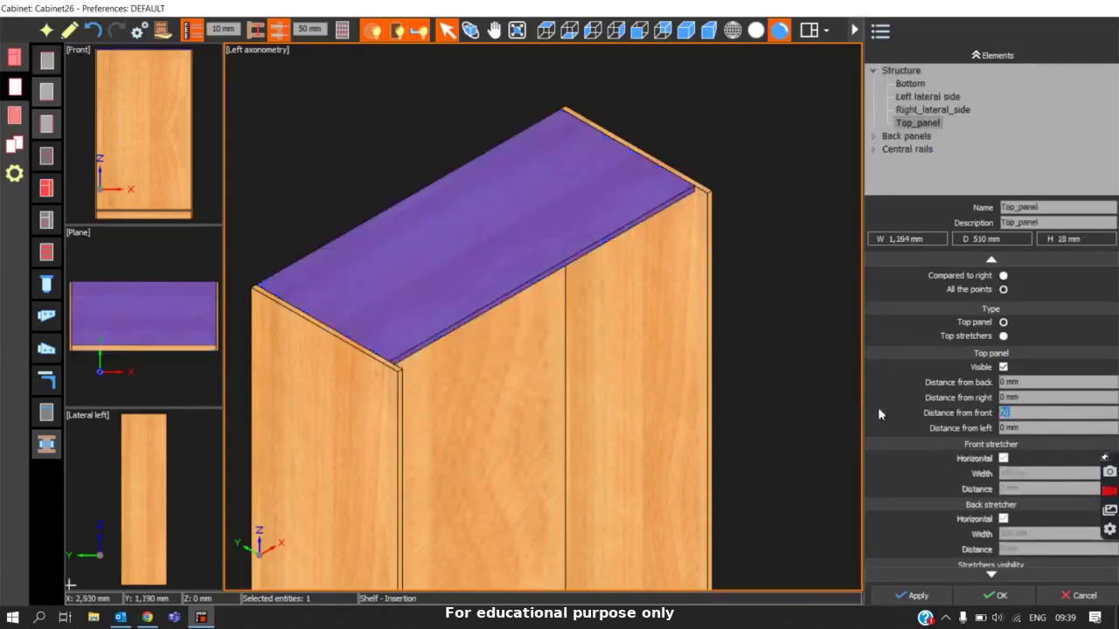
# Try a distance from front of -50 mm on the top panel, and return it to 0 mm.
pyautogui.write('-50')
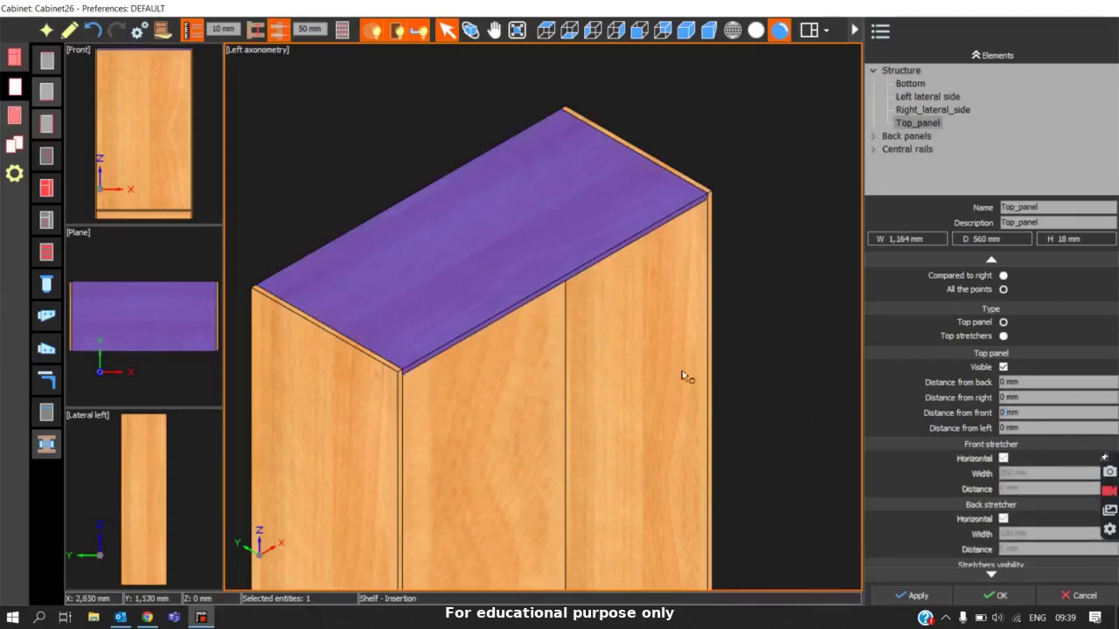
pyautogui.scroll(-2, 686, 376)
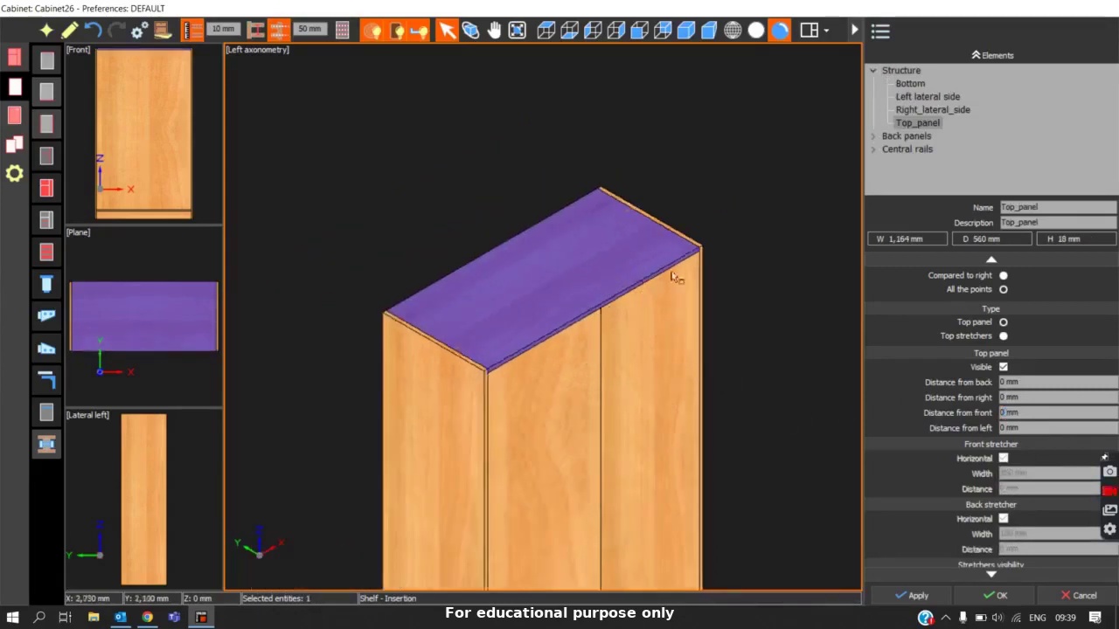
pyautogui.scroll(-2, 743, 302)
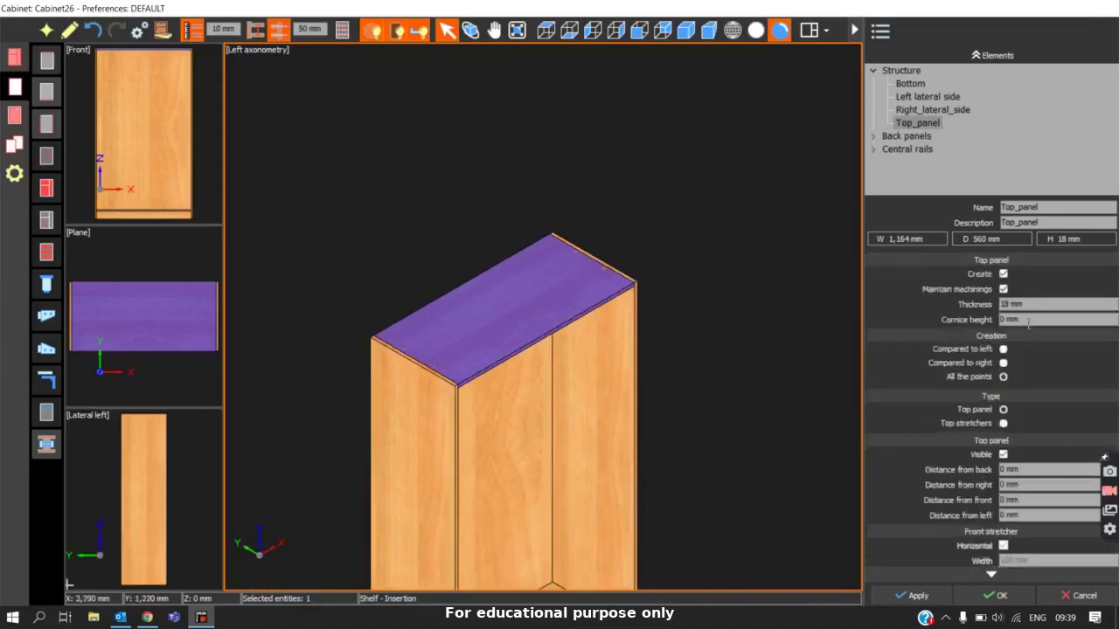
# Set the cabinet's top panel joints to the second option, with the top panel covering both lateral sides.
pyautogui.click(763, 324)
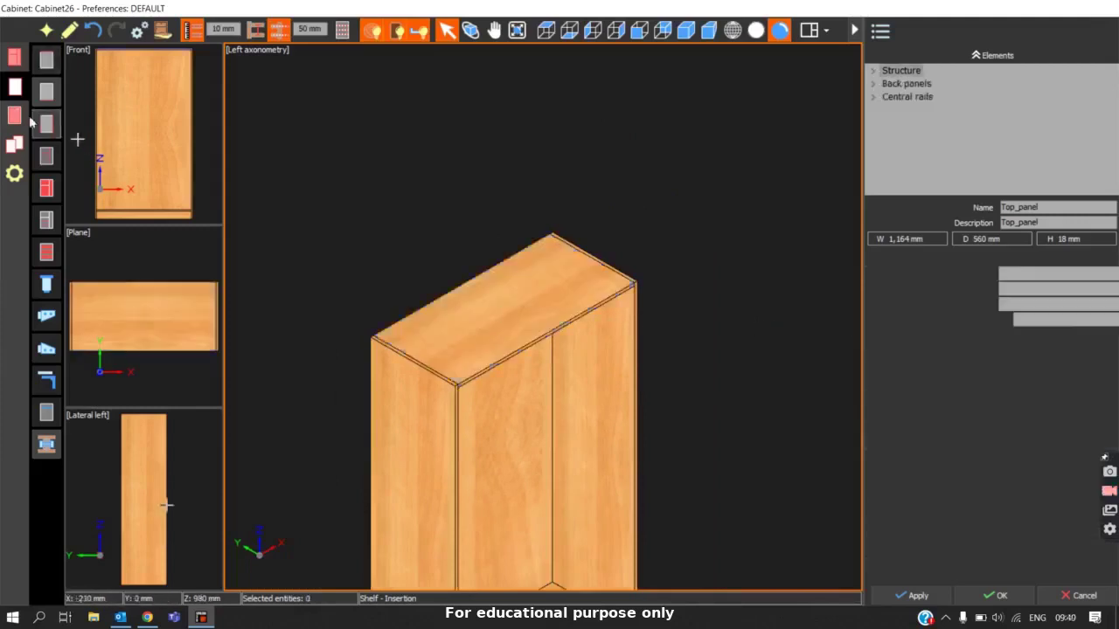
pyautogui.click(582, 308)
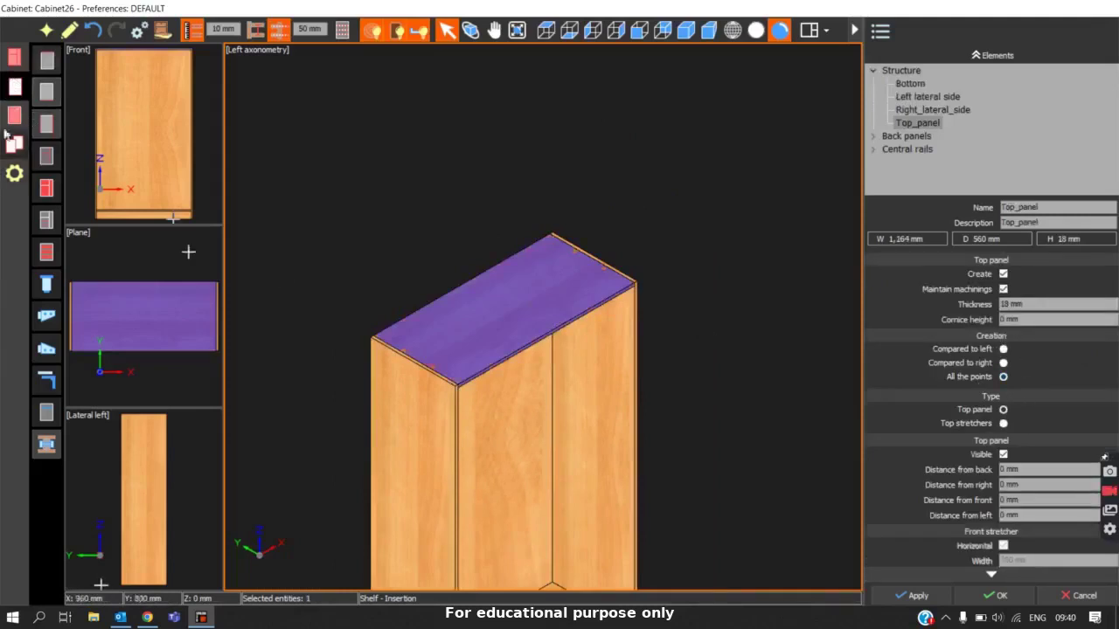
pyautogui.click(73, 85)
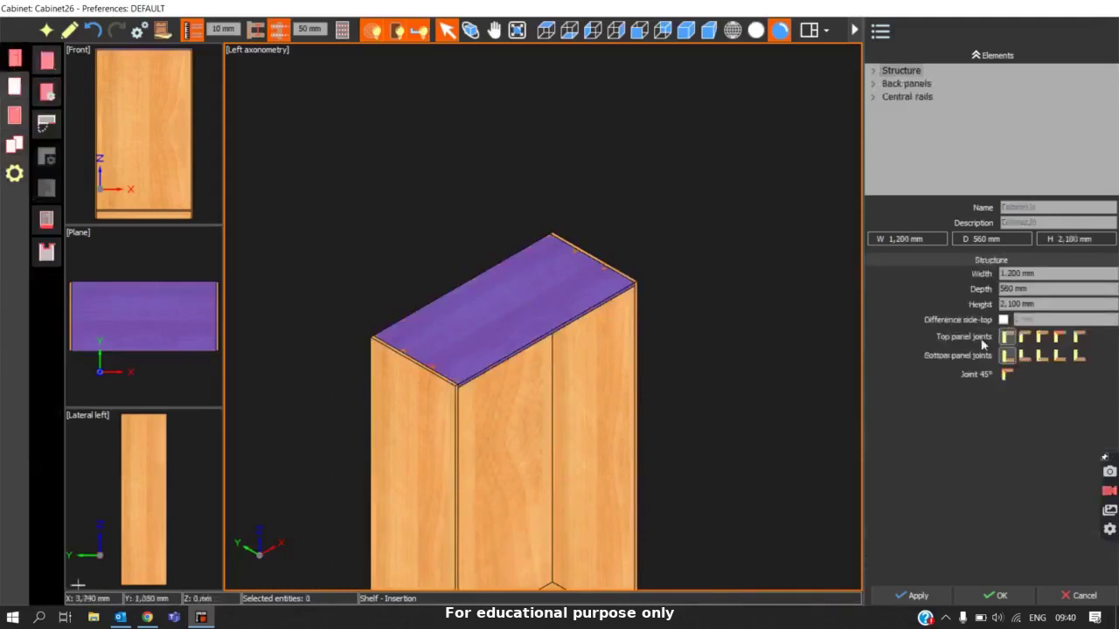
pyautogui.click(1026, 339)
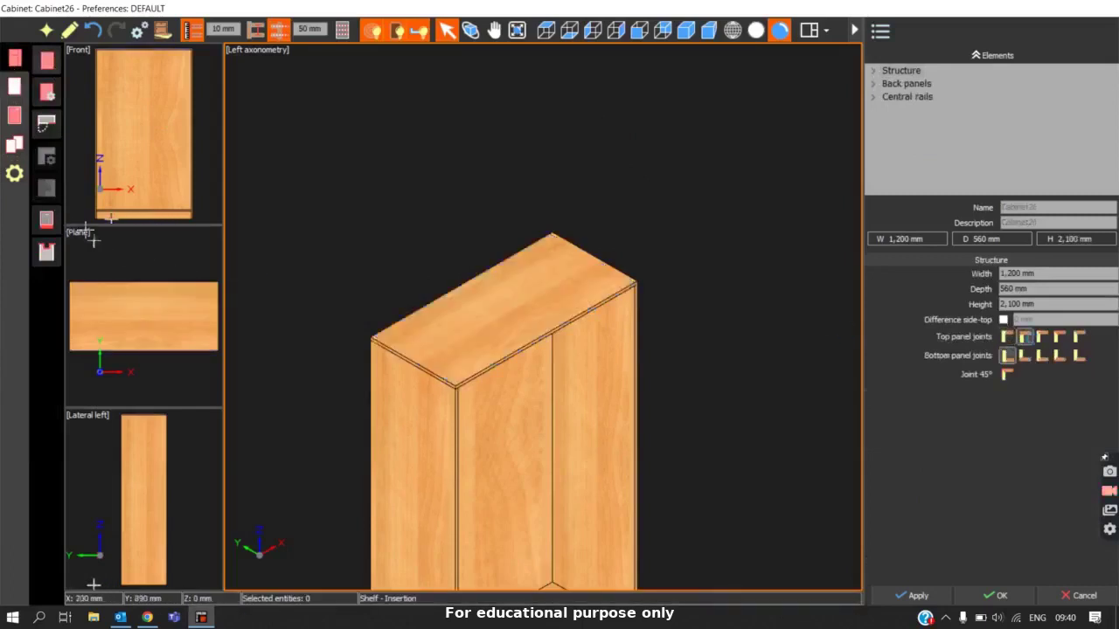
# Try a cornice height of 100 mm on the top panel that covers the sides, and return it to 0 mm.
pyautogui.click(486, 321)
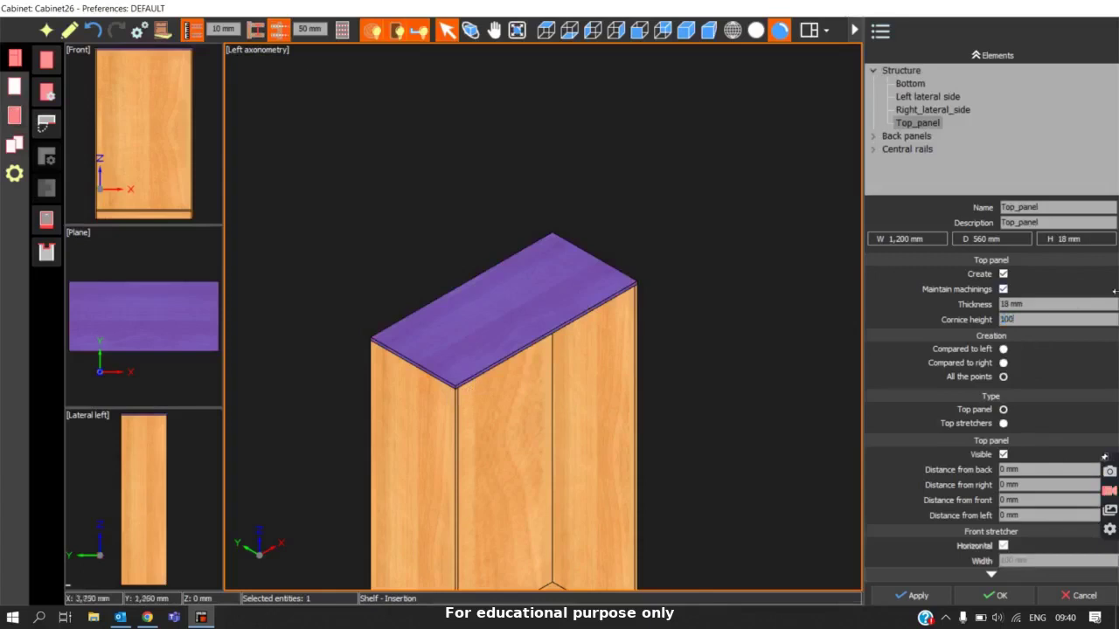
pyautogui.rightClick(456, 352)
pyautogui.click(524, 335)
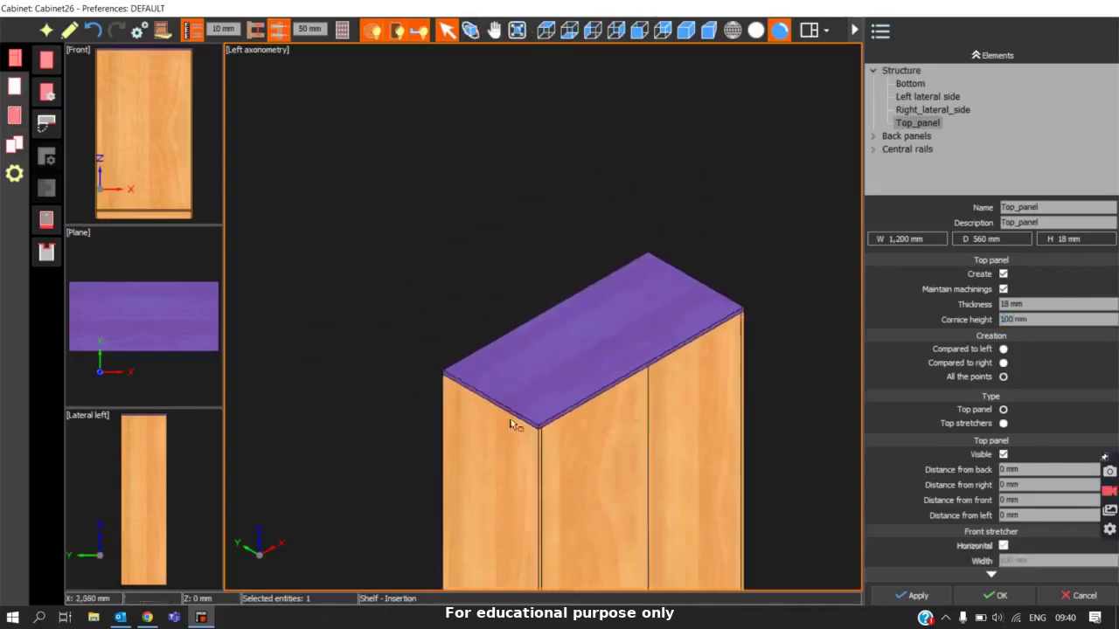
pyautogui.scroll(5, 512, 407)
pyautogui.scroll(-5, 446, 404)
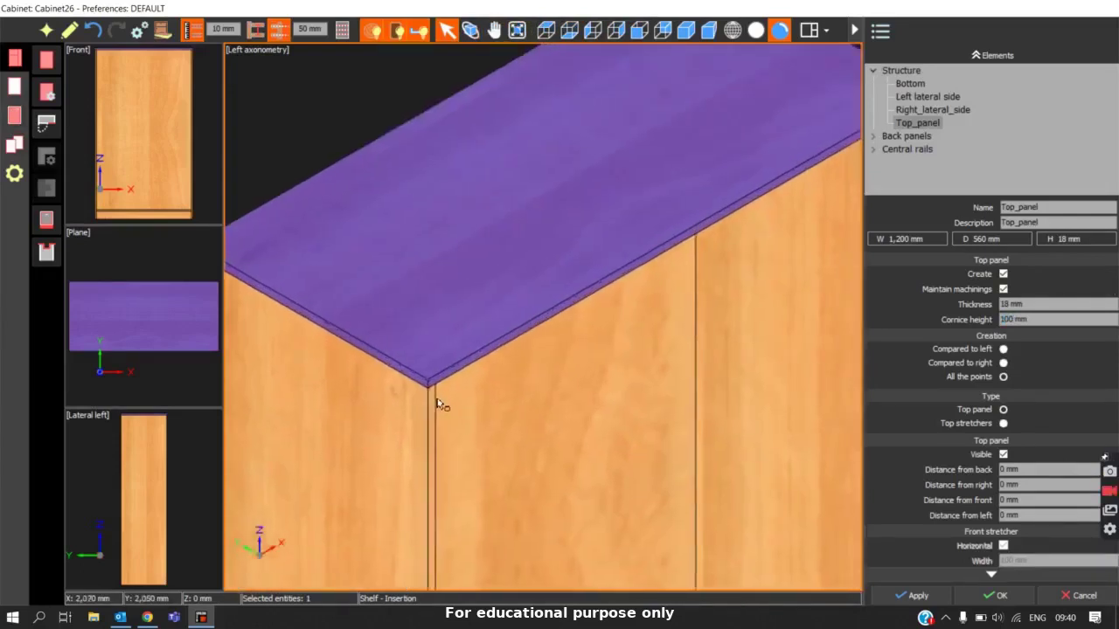
pyautogui.scroll(-4, 612, 325)
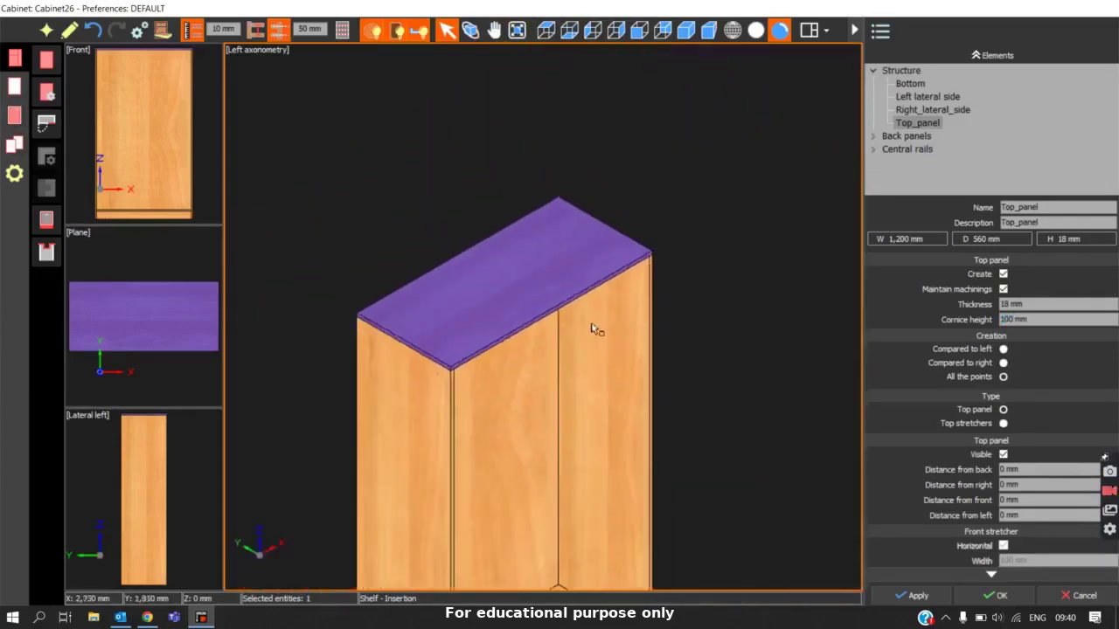
pyautogui.doubleClick(1009, 320)
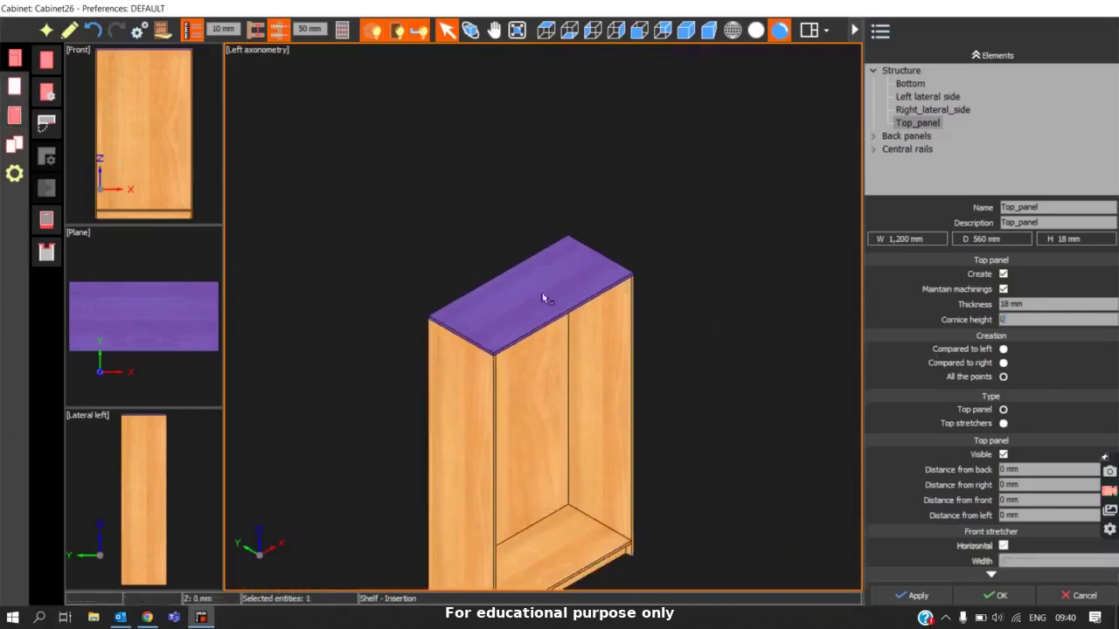
pyautogui.scroll(2, 489, 350)
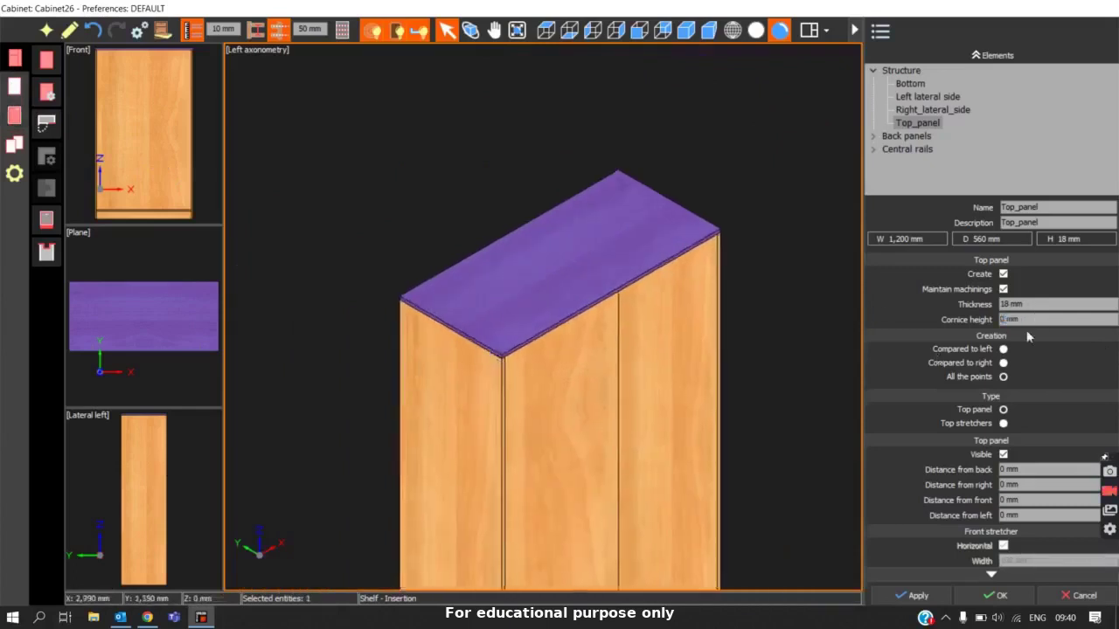
pyautogui.scroll(-3, 947, 451)
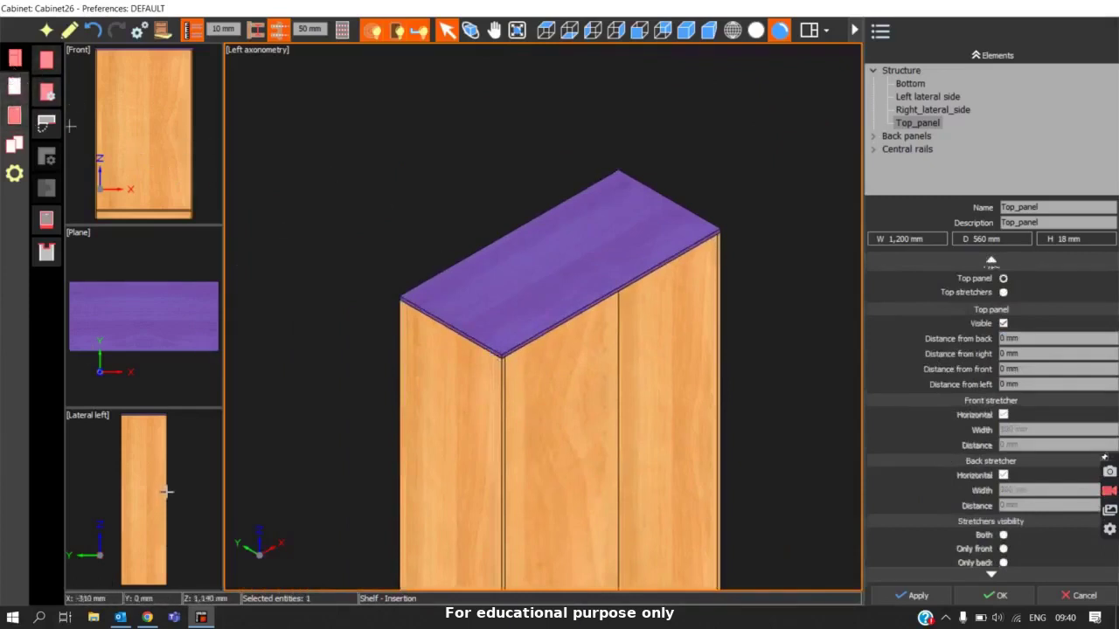
# With the top panel fitted between the sides by the first joint option, try a distance from right of -50 mm.
pyautogui.click(839, 312)
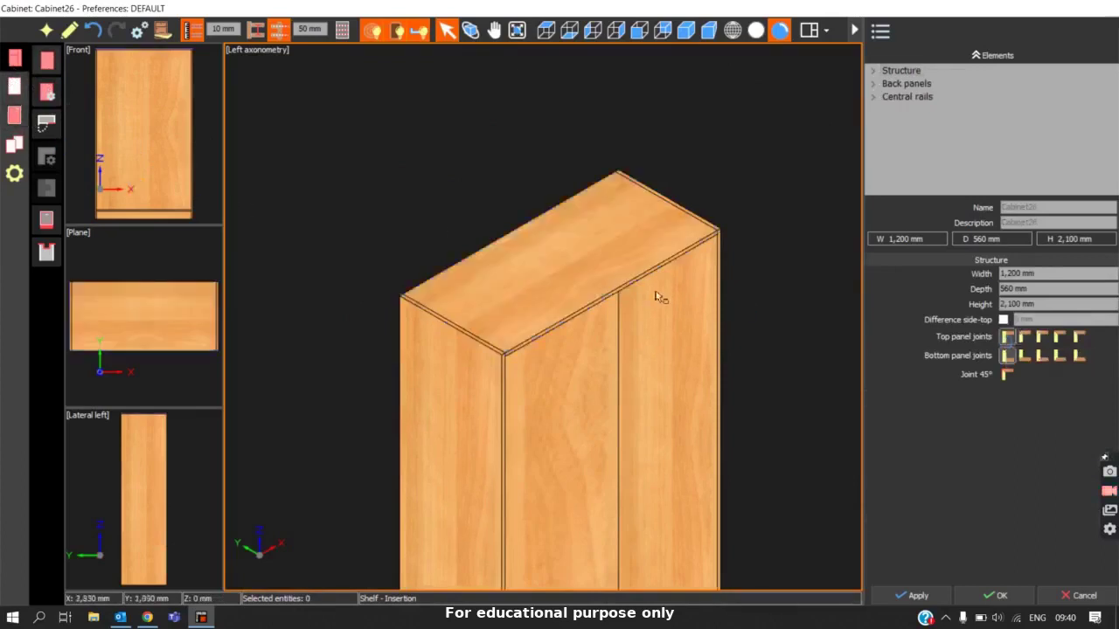
pyautogui.click(570, 279)
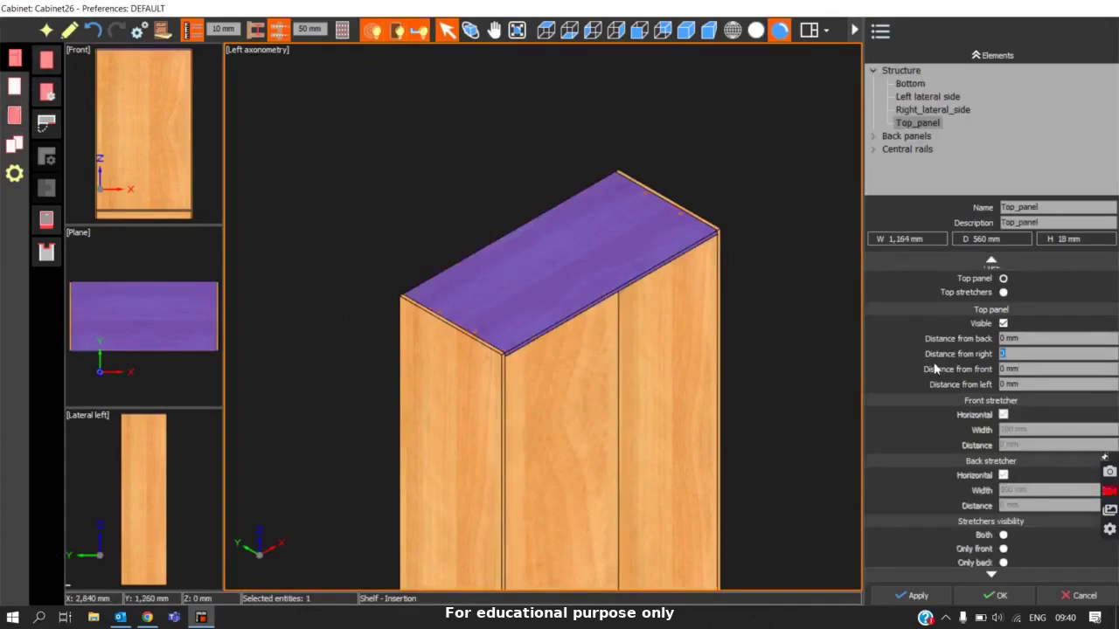
pyautogui.write('0')
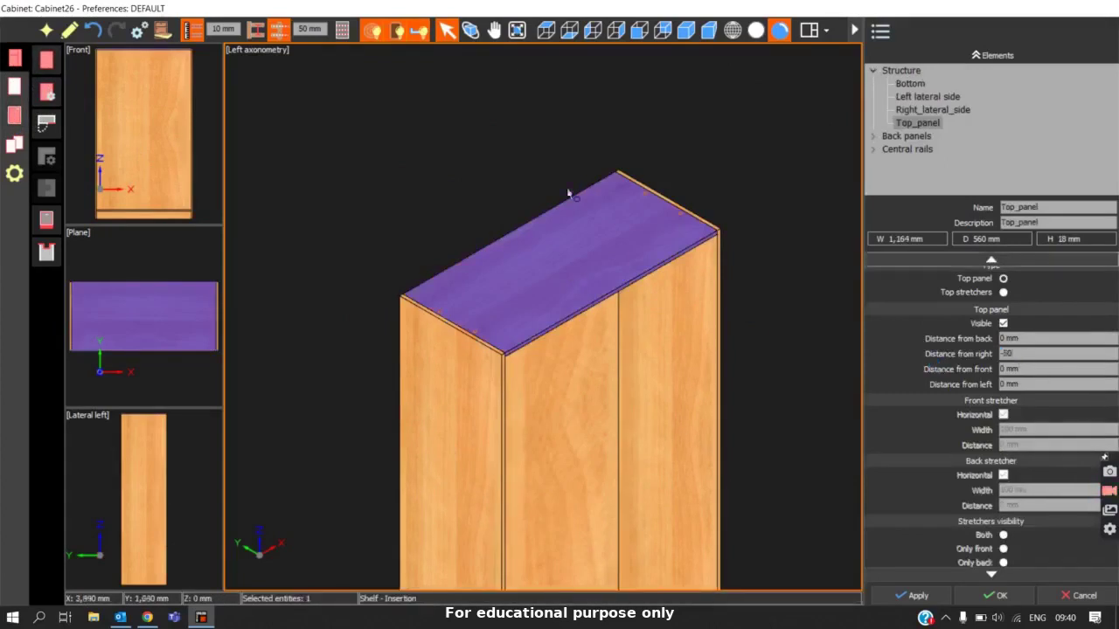
pyautogui.scroll(6, 611, 420)
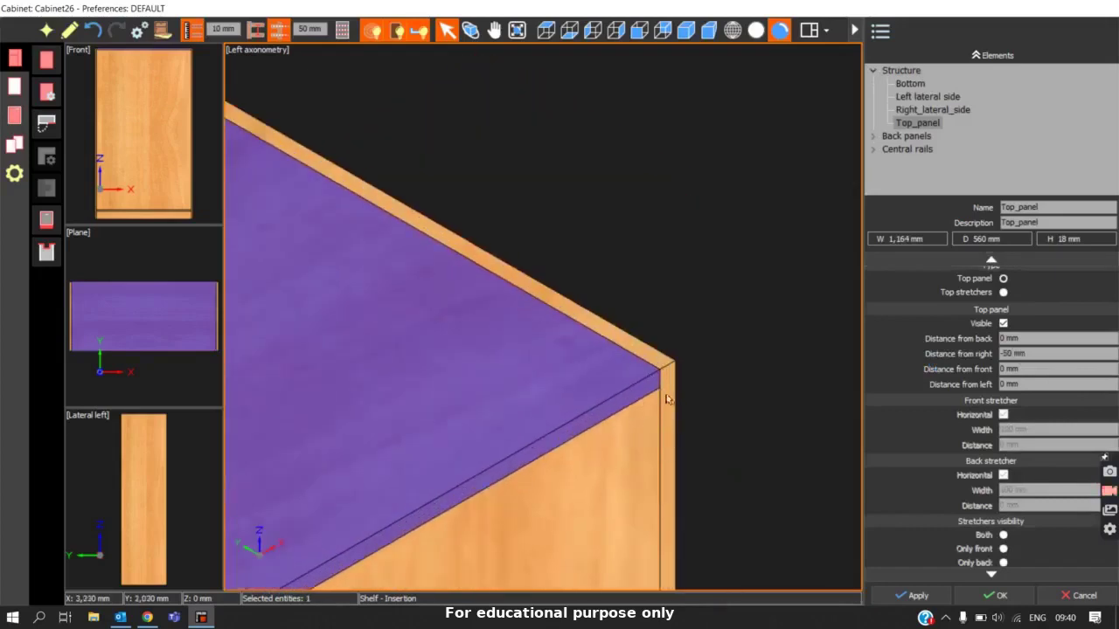
# Switch the top panel joints back to the covering option and examine the panel's overhang at the right corner.
pyautogui.scroll(-5, 603, 407)
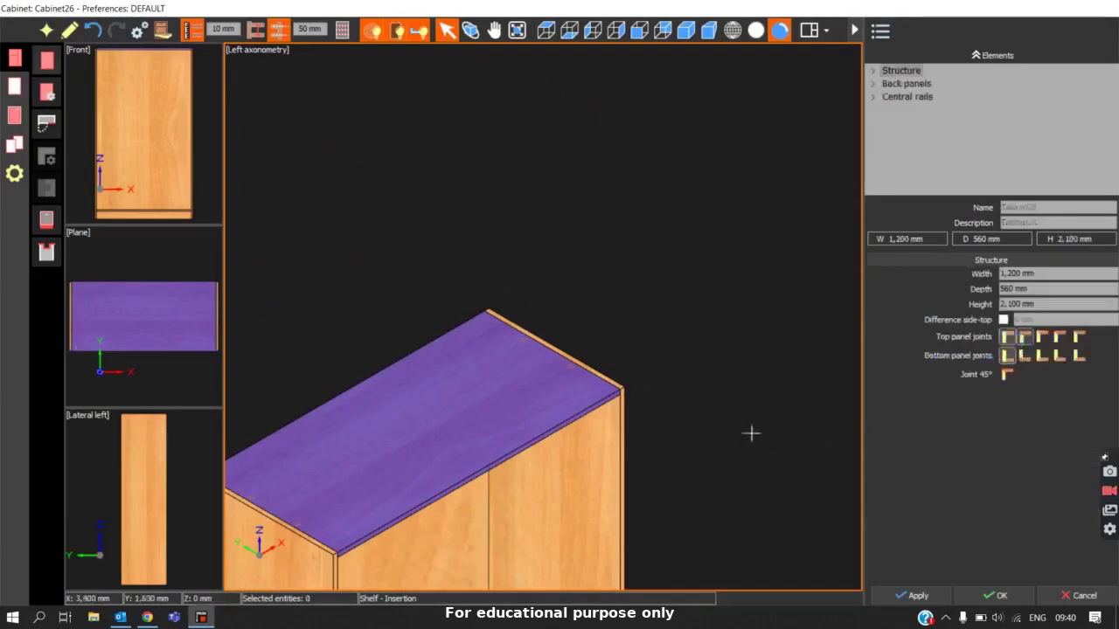
pyautogui.scroll(5, 643, 406)
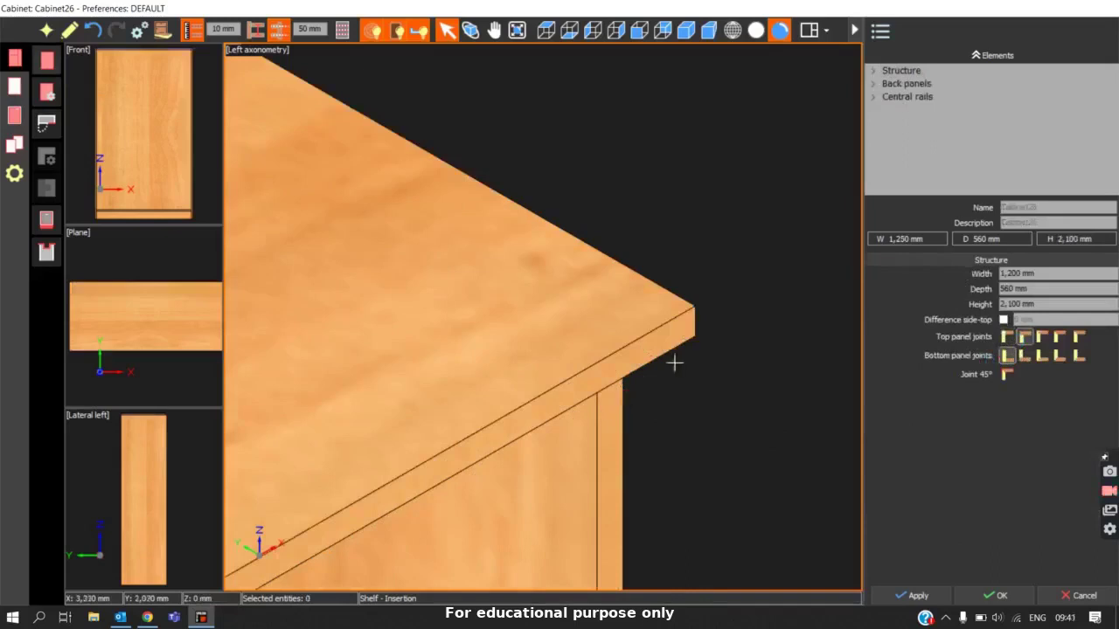
pyautogui.scroll(-5, 644, 394)
# Keep the type as top panel, set its distance from right to 0 mm, and apply the change.
pyautogui.click(599, 323)
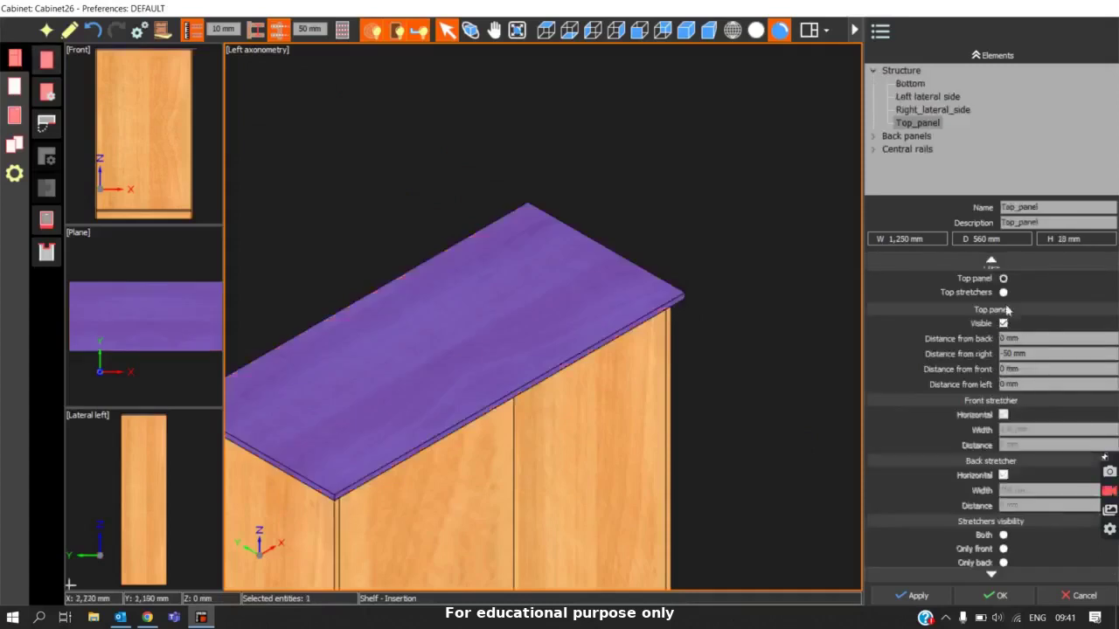
pyautogui.click(1004, 294)
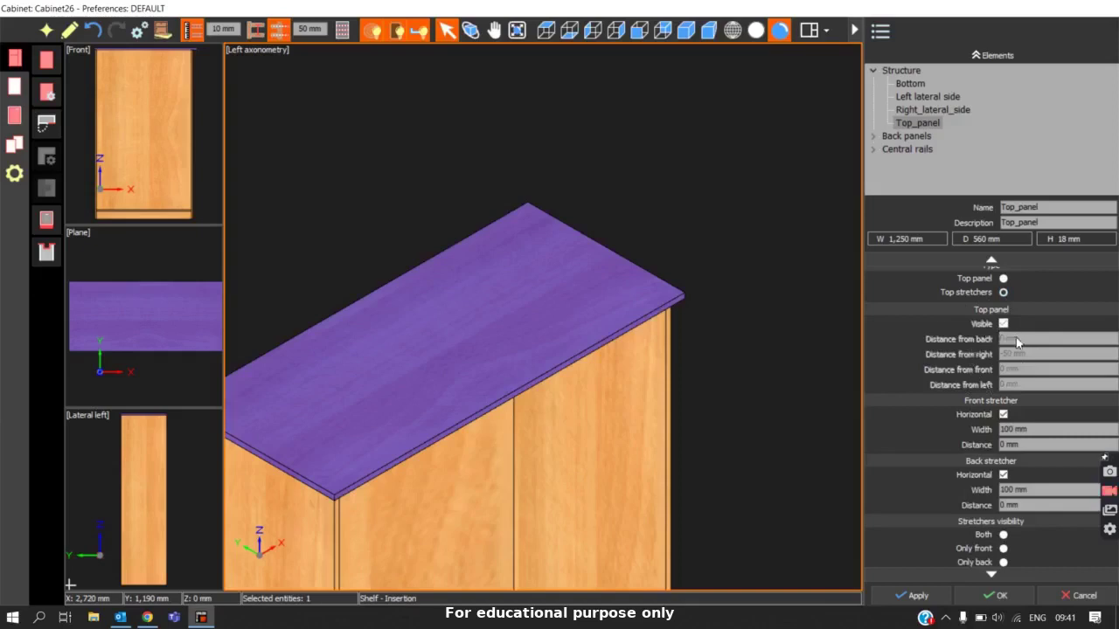
pyautogui.scroll(-1, 979, 419)
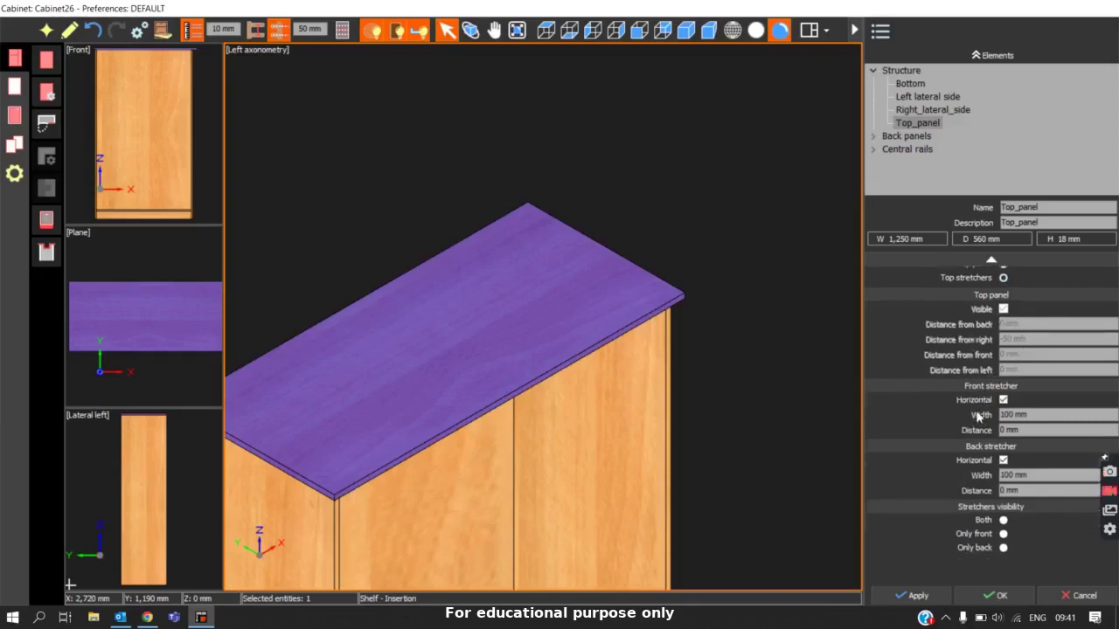
pyautogui.scroll(5, 982, 413)
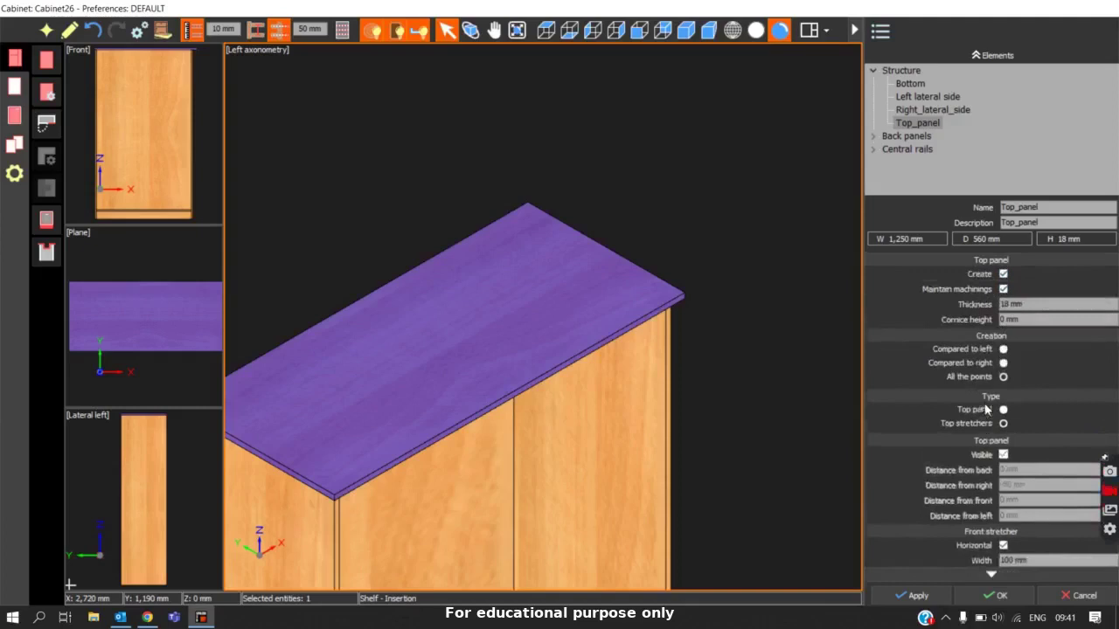
pyautogui.click(1002, 411)
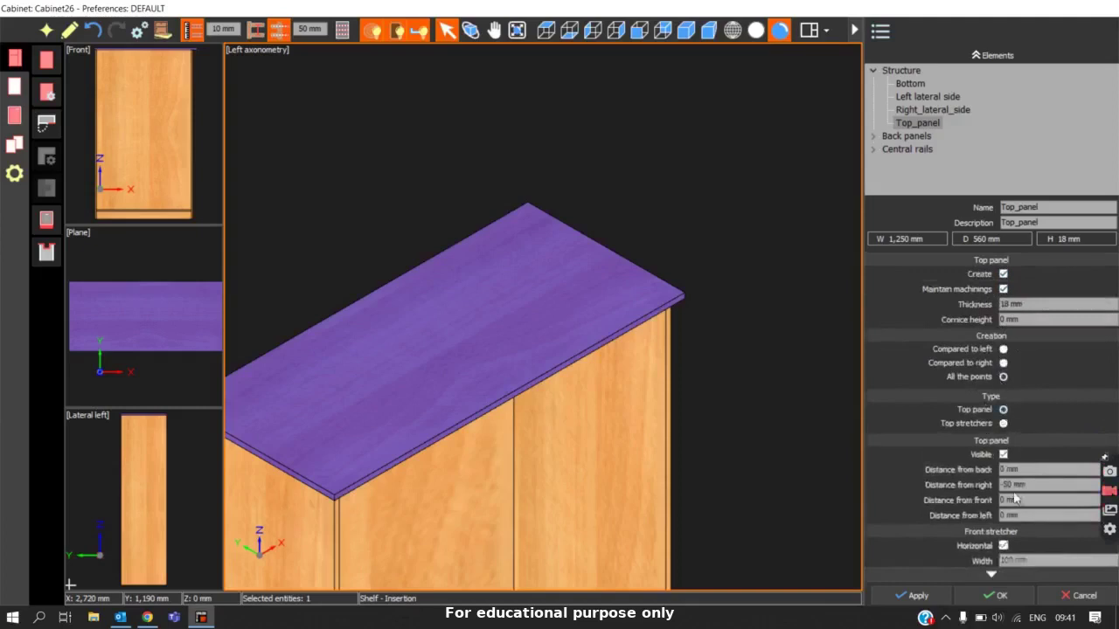
pyautogui.write('0')
pyautogui.click(919, 595)
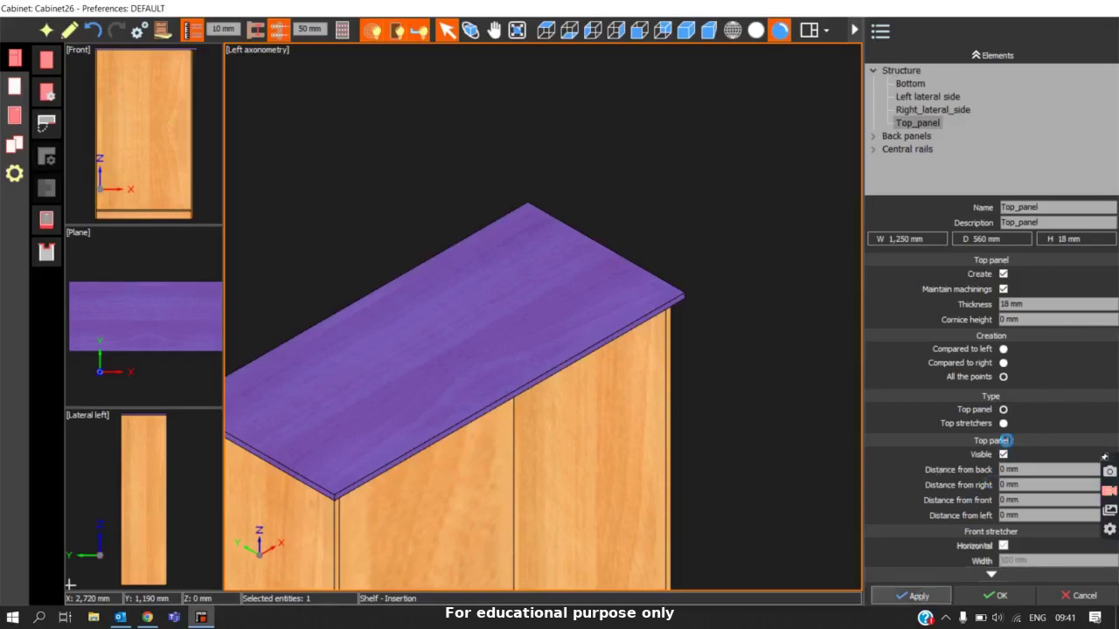
# Change the top panel's type to top stretchers, keeping both stretcher widths at 100 mm, and apply the change.
pyautogui.click(1003, 423)
pyautogui.scroll(-3, 1006, 428)
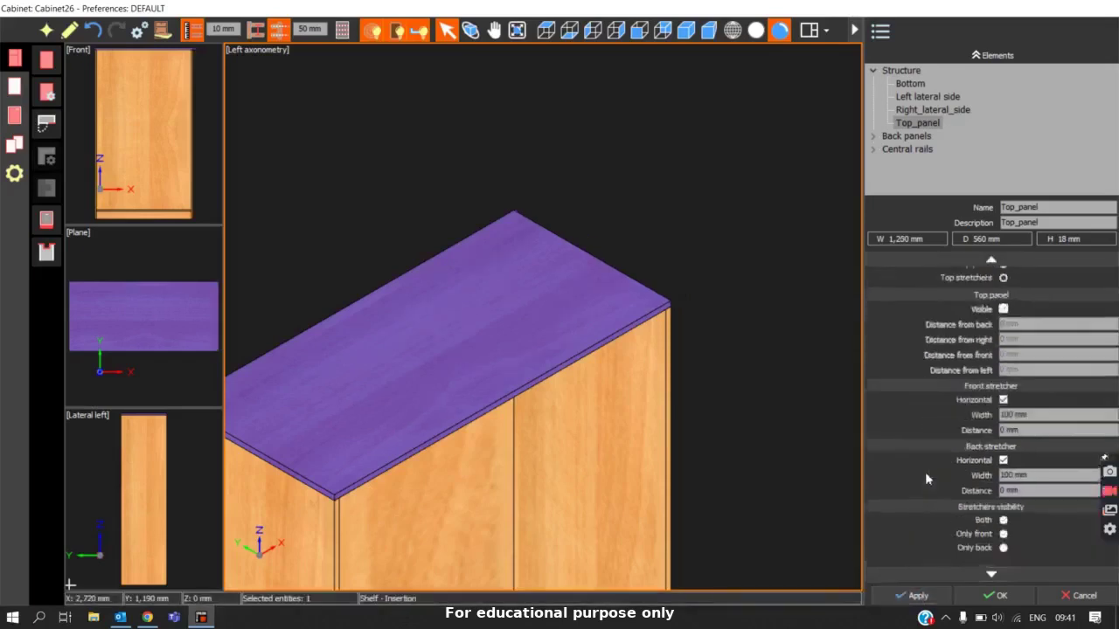
pyautogui.click(916, 596)
pyautogui.doubleClick(1025, 417)
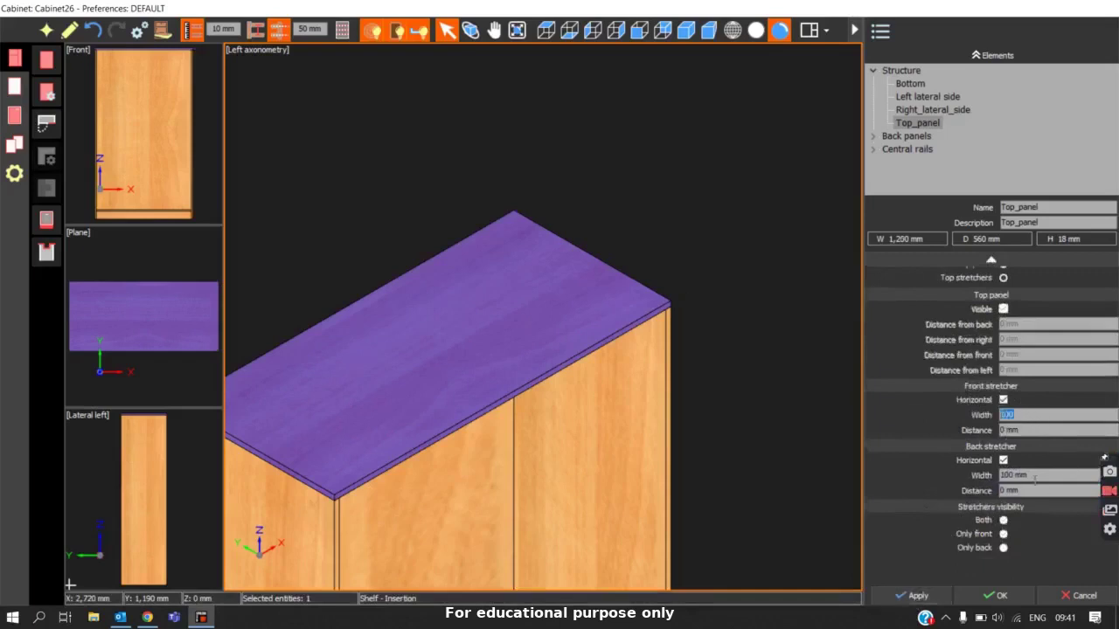
pyautogui.click(1038, 476)
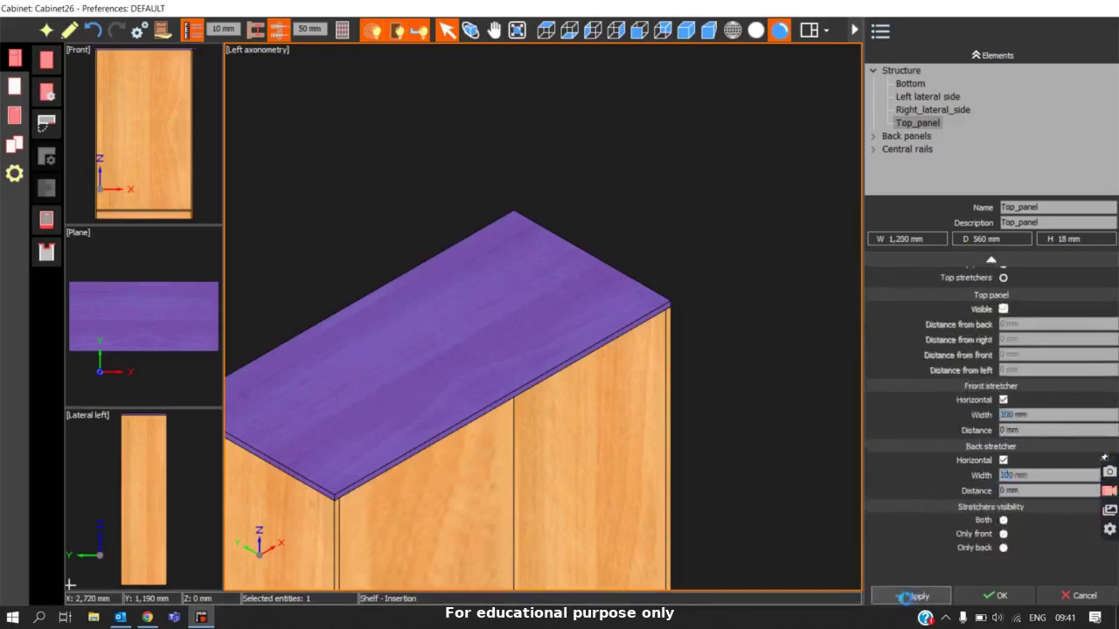
pyautogui.click(904, 597)
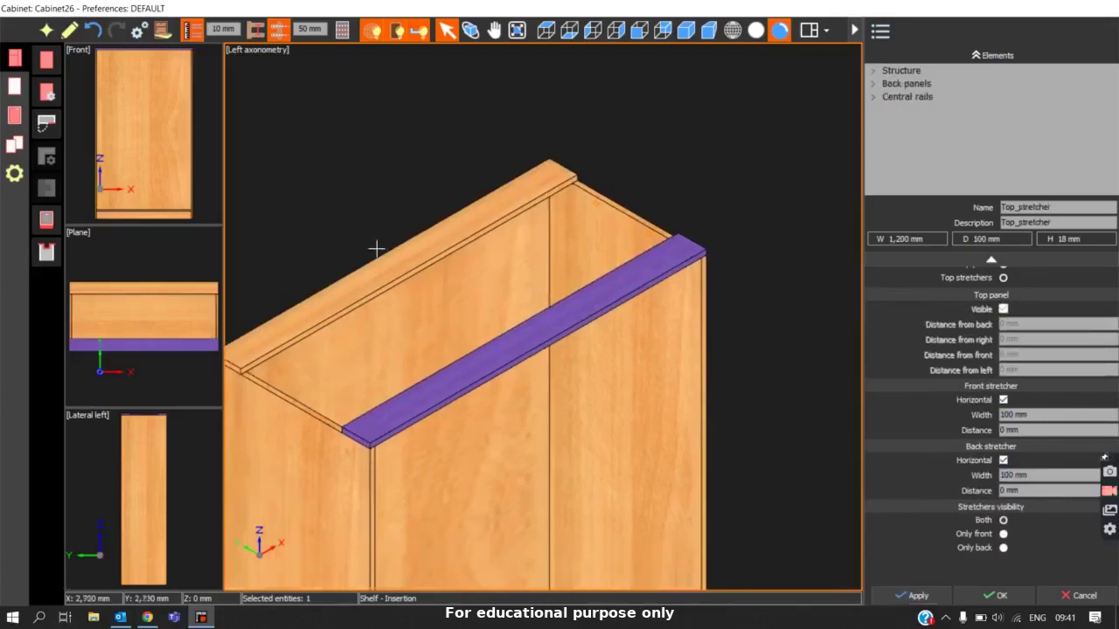
# Try the front and back stretchers with the horizontal option off, and return both to horizontal.
pyautogui.click(1002, 399)
pyautogui.click(1002, 459)
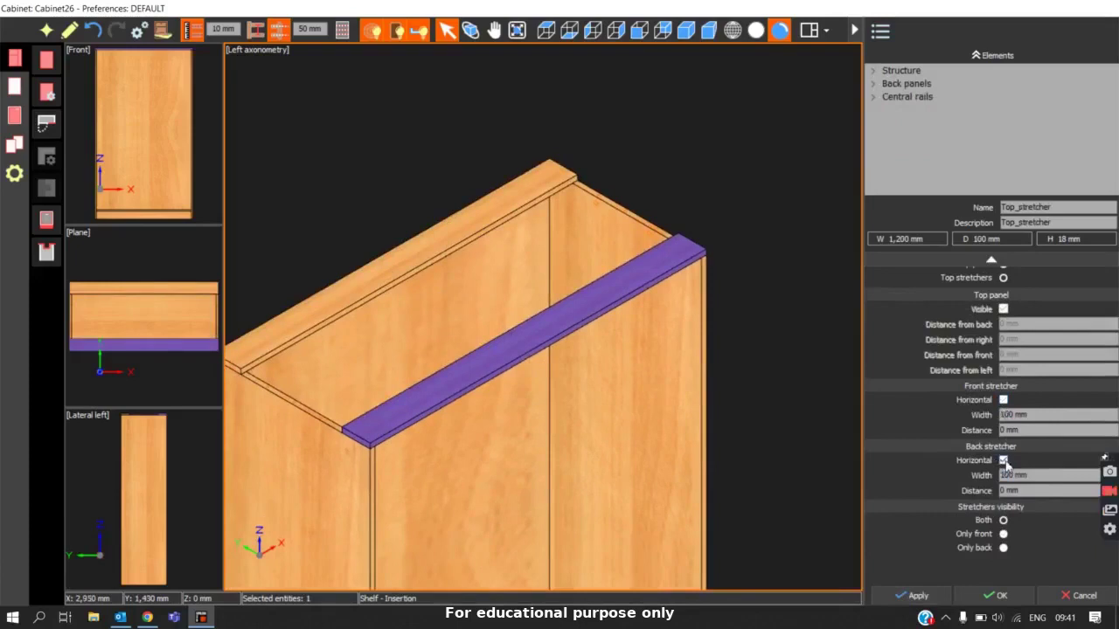
pyautogui.click(918, 597)
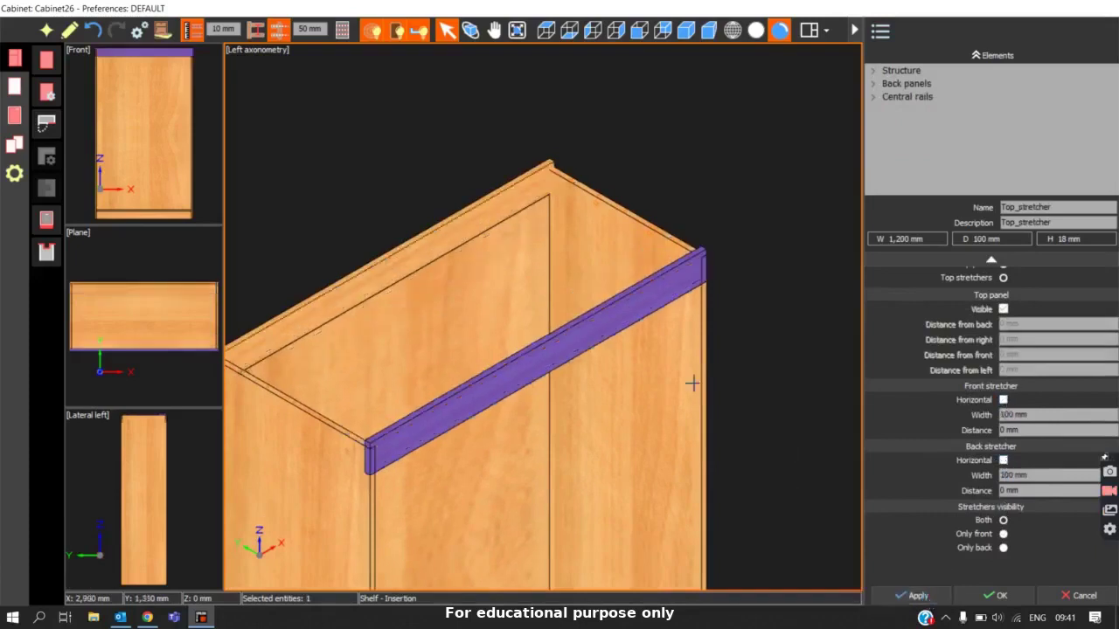
pyautogui.scroll(-3, 606, 306)
pyautogui.moveTo(615, 327); pyautogui.dragTo(644, 298, button='middle')
pyautogui.moveTo(469, 340); pyautogui.dragTo(542, 398, button='middle')
pyautogui.click(1003, 460)
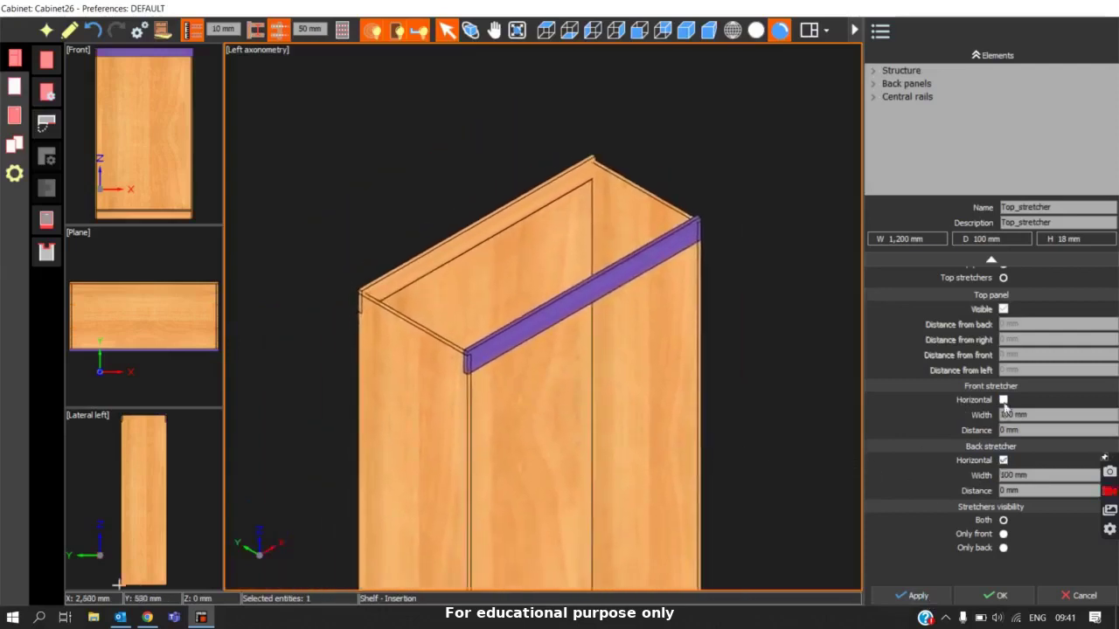
pyautogui.click(1002, 399)
pyautogui.click(911, 596)
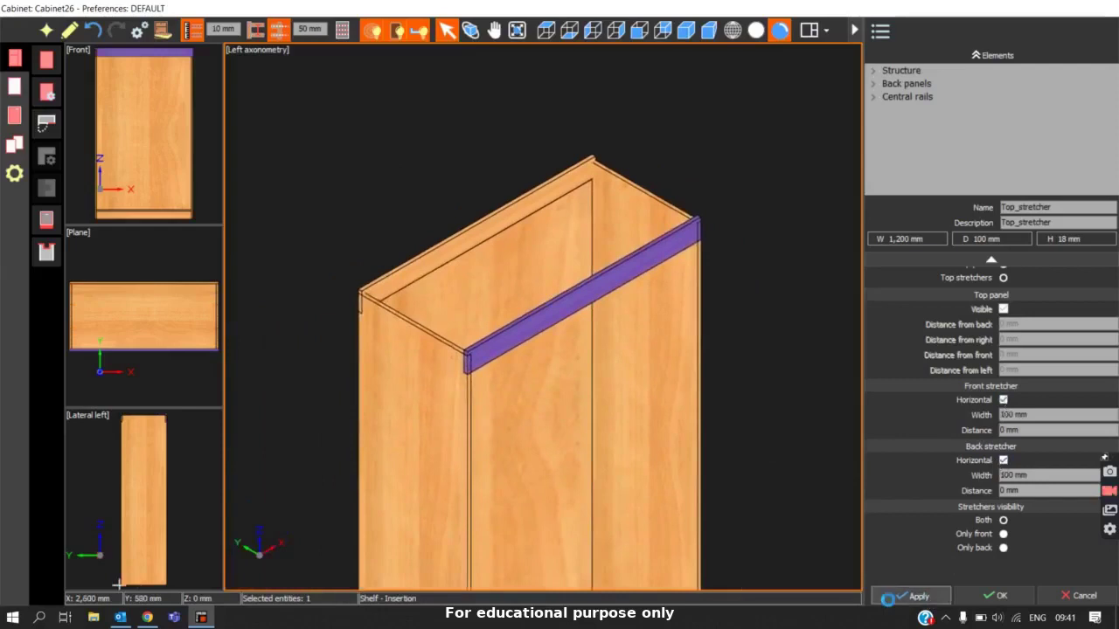
# Apply the stretcher visibility as only front, switch it to only back, and select the back stretcher.
pyautogui.click(1003, 534)
pyautogui.click(915, 595)
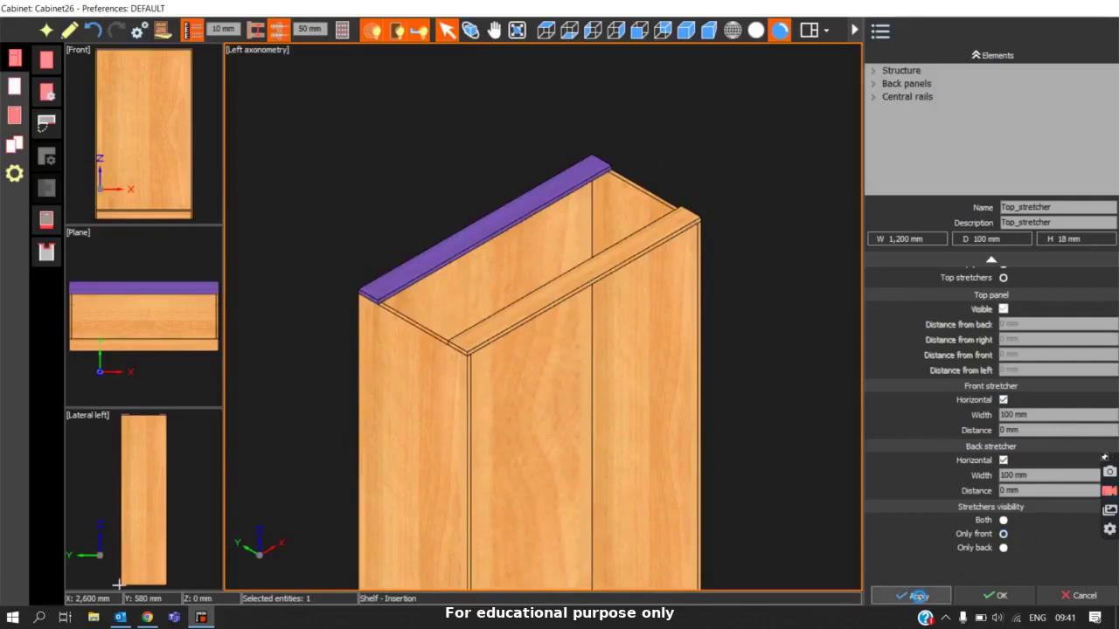
pyautogui.click(1004, 548)
pyautogui.click(930, 595)
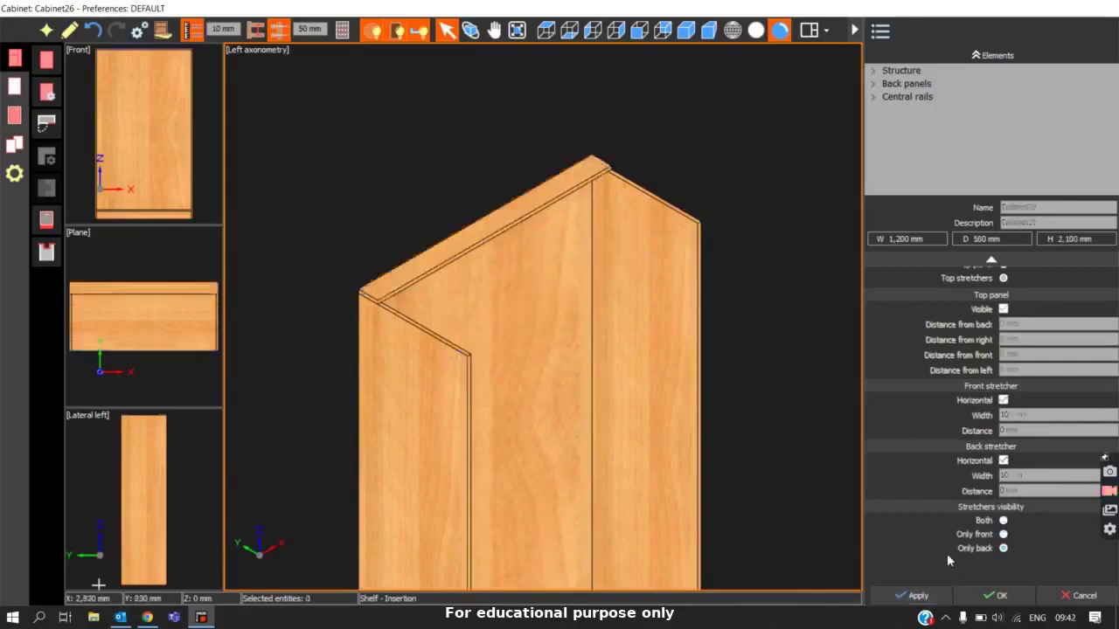
pyautogui.click(465, 248)
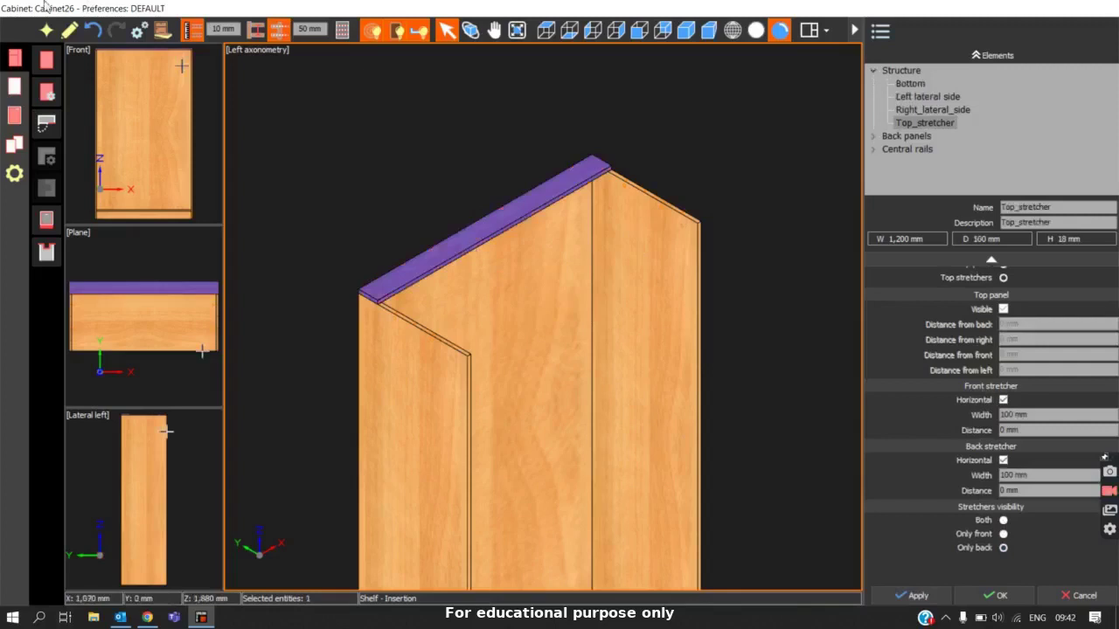
# Review the top stretchers page of the standard cabinet wizard, confirm it, and reselect the top stretcher.
pyautogui.click(597, 377)
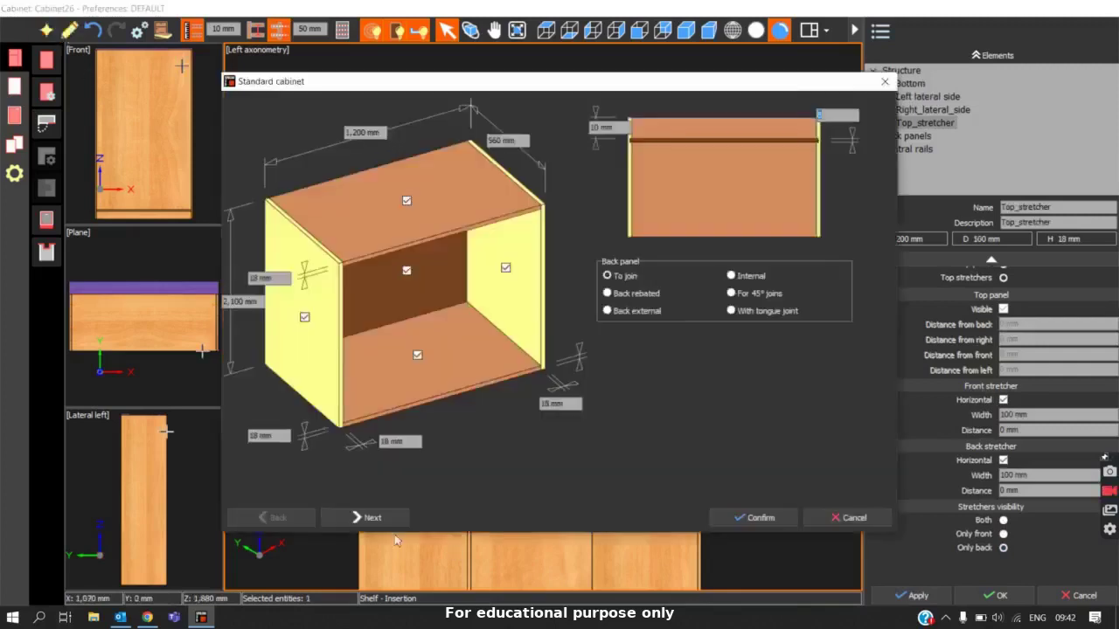
pyautogui.click(364, 517)
pyautogui.click(360, 517)
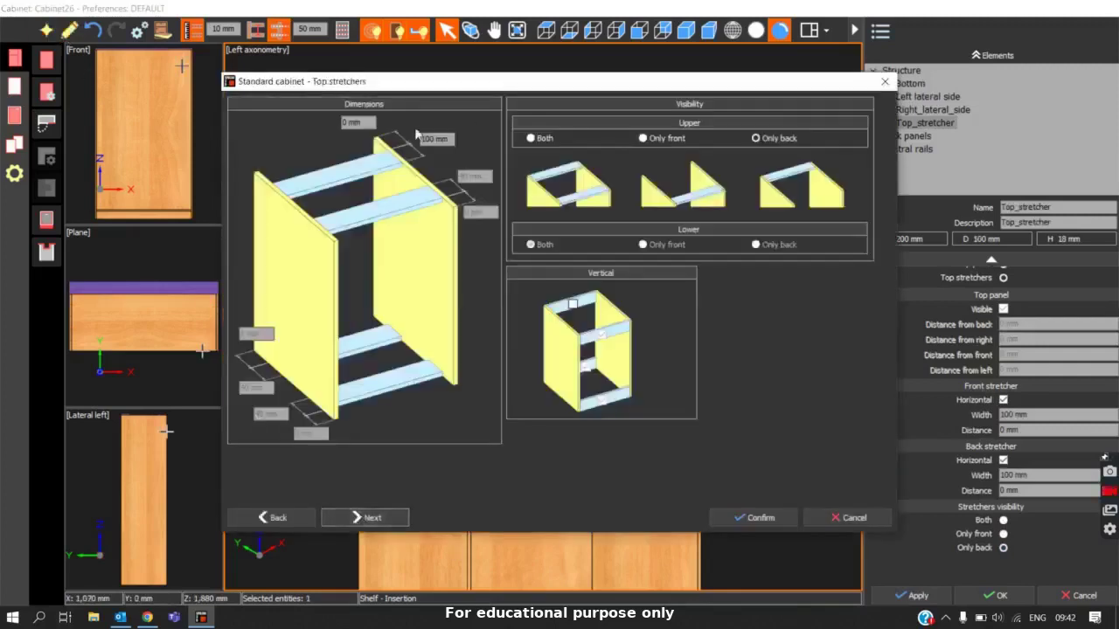
pyautogui.click(750, 517)
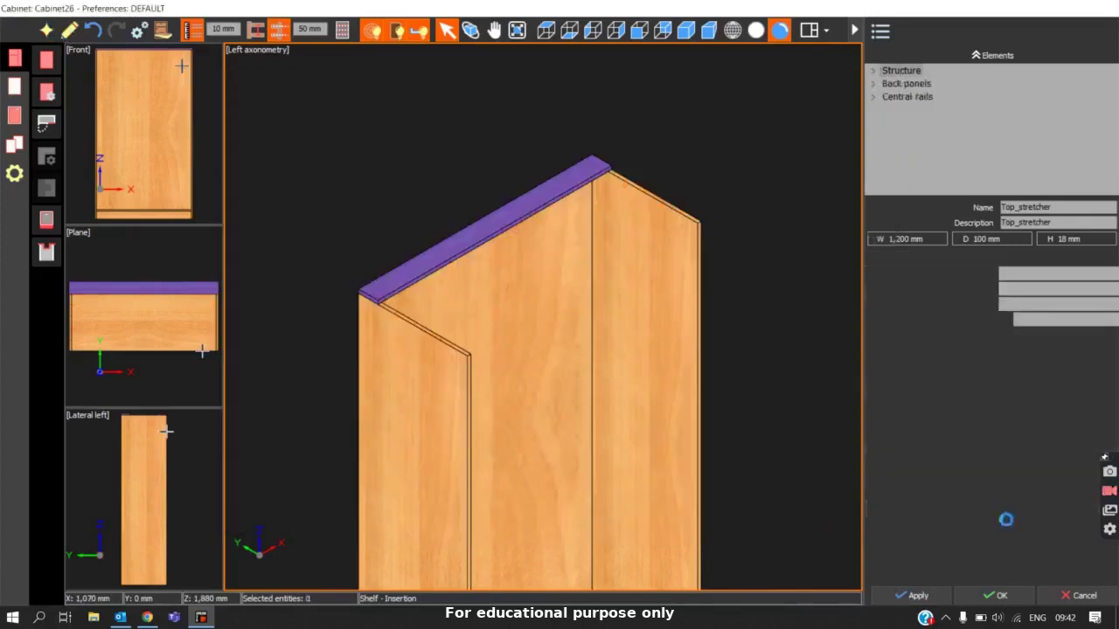
pyautogui.click(458, 171)
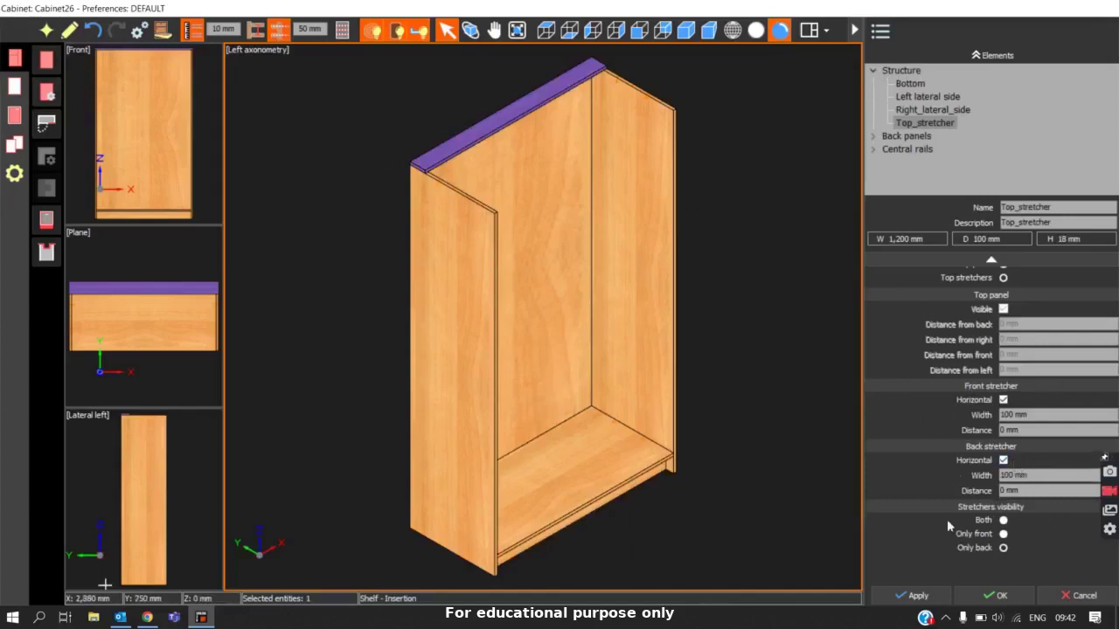
# Check the upper stretcher dimensions, visibility and vertical options in the cabinet wizard again, and cancel it.
pyautogui.click(73, 33)
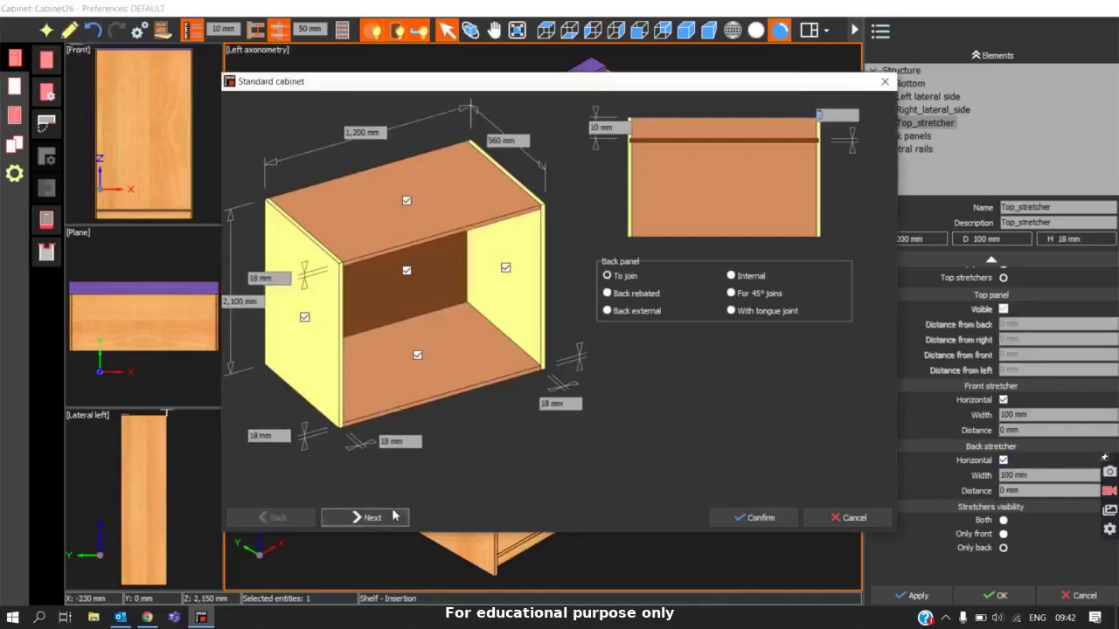
pyautogui.click(393, 518)
pyautogui.click(393, 517)
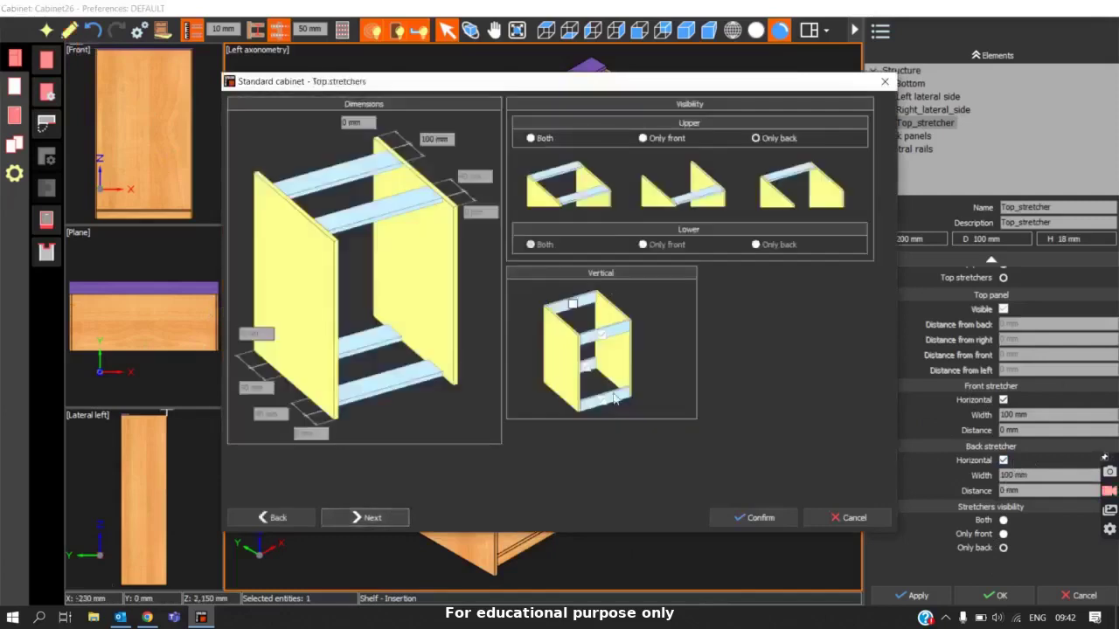
pyautogui.click(869, 525)
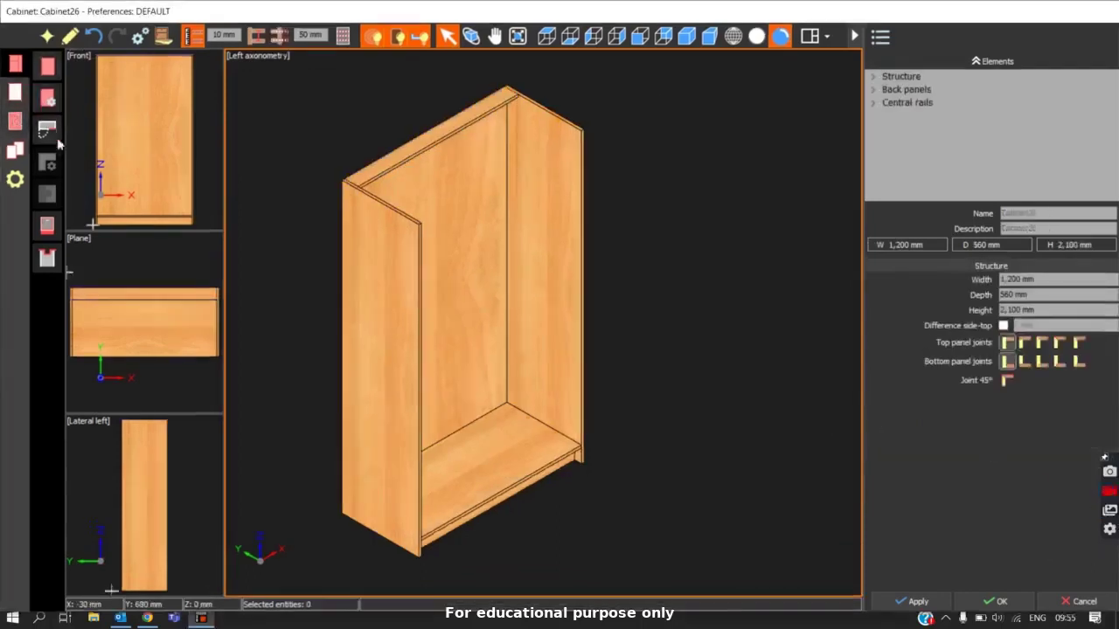
# Select the bottom panel, examine its thickness and toe kick height settings, and deselect it.
pyautogui.click(500, 467)
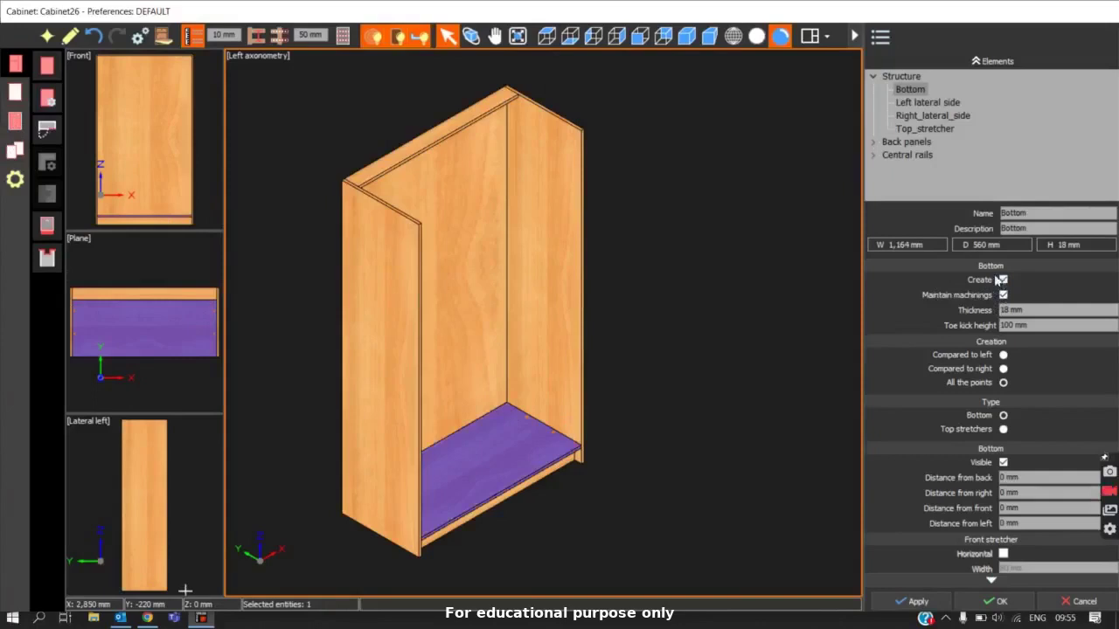
pyautogui.click(1024, 311)
pyautogui.click(1049, 328)
pyautogui.click(619, 550)
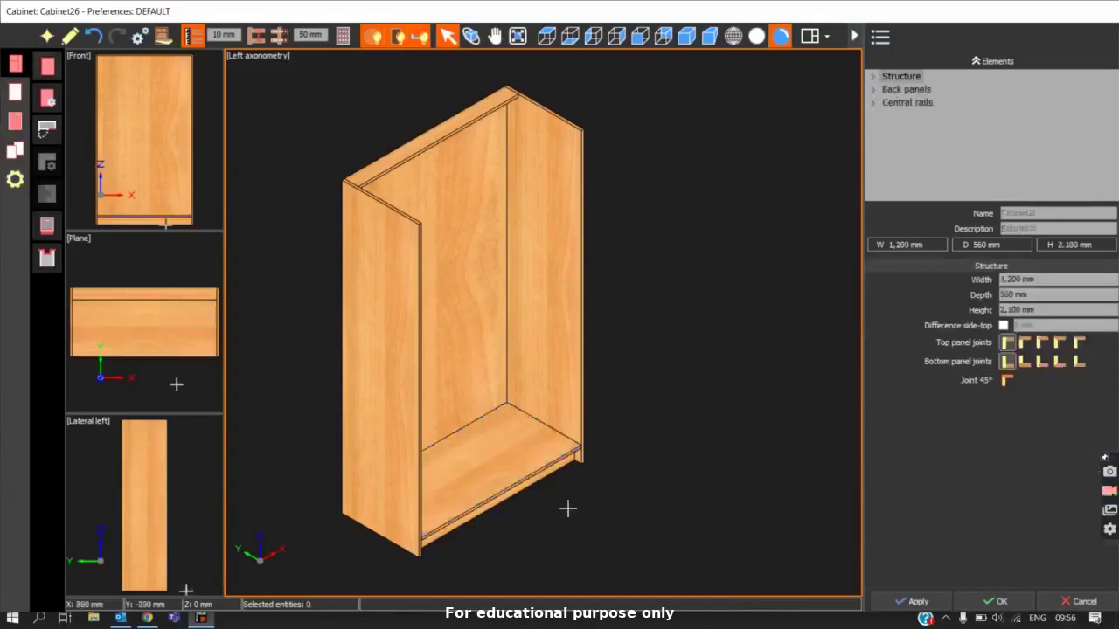
# Change the bottom panel joints to the second option so the bottom runs under both lateral sides, and inspect the corners.
pyautogui.scroll(3, 559, 489)
pyautogui.scroll(-3, 559, 429)
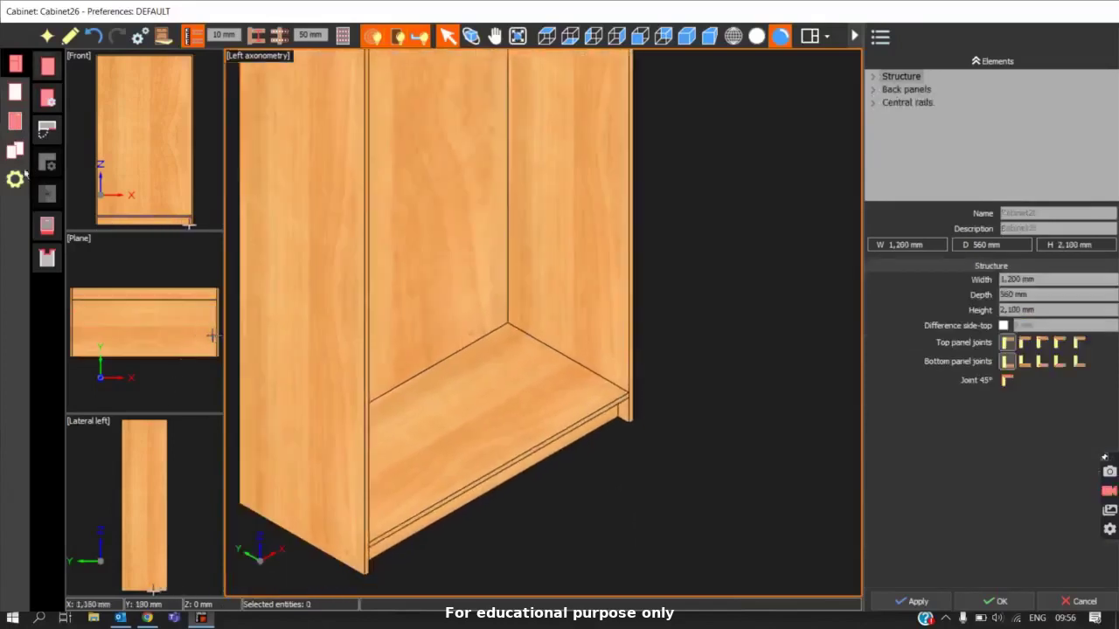
pyautogui.click(1022, 362)
pyautogui.scroll(4, 536, 429)
pyautogui.scroll(-2, 293, 455)
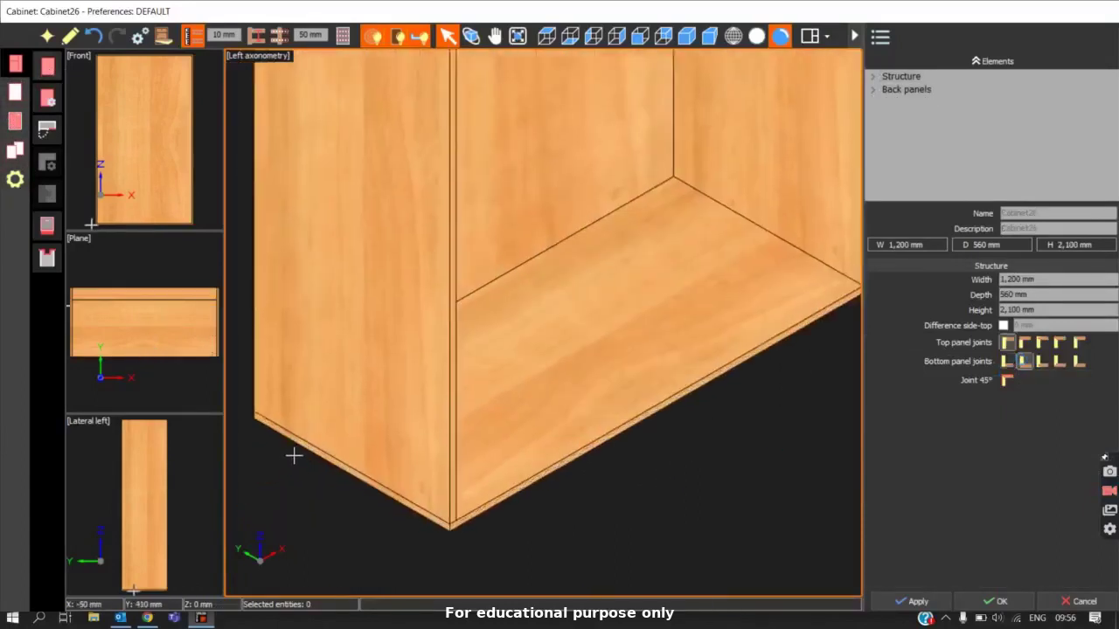
pyautogui.scroll(-2, 294, 456)
pyautogui.scroll(-2, 481, 427)
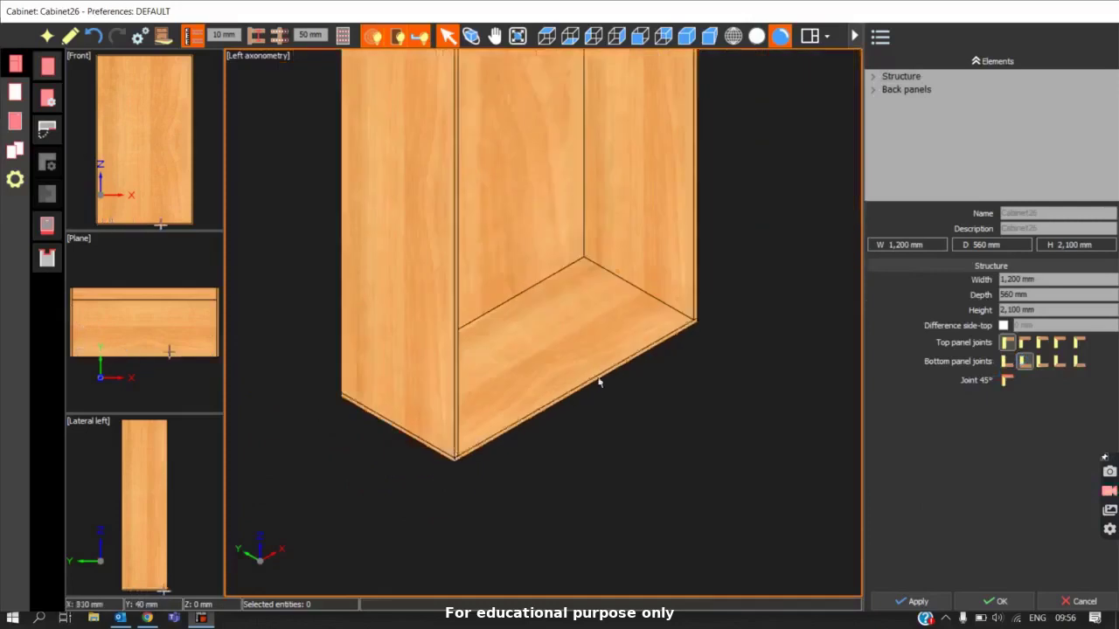
pyautogui.scroll(-2, 556, 394)
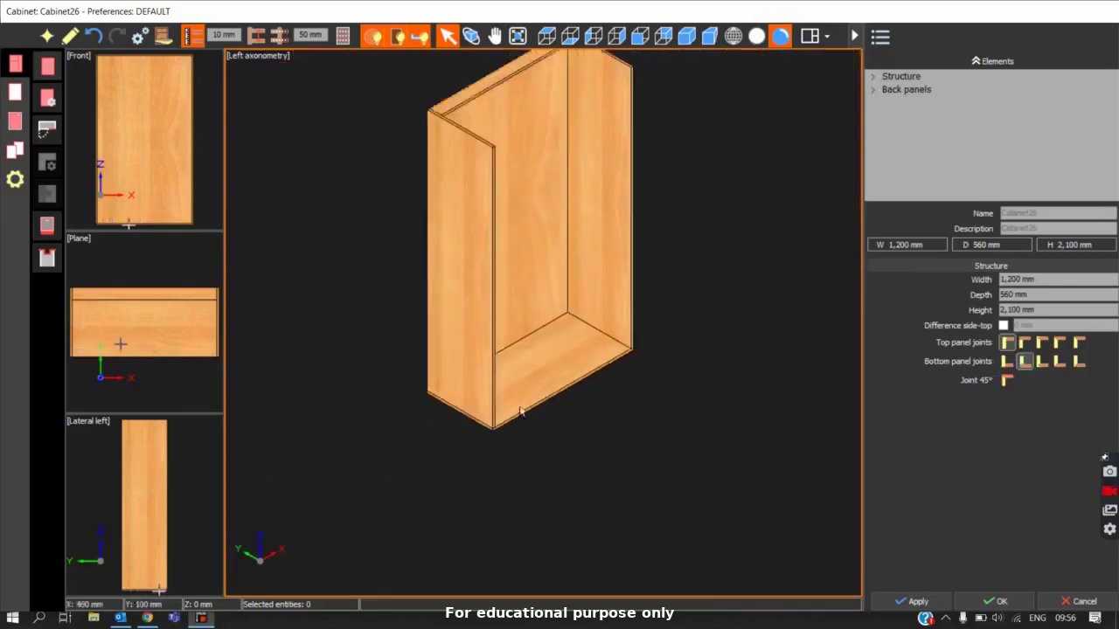
# Select the bottom panel and review its toe kick height, creation, type, edge distance and stretcher settings.
pyautogui.click(574, 353)
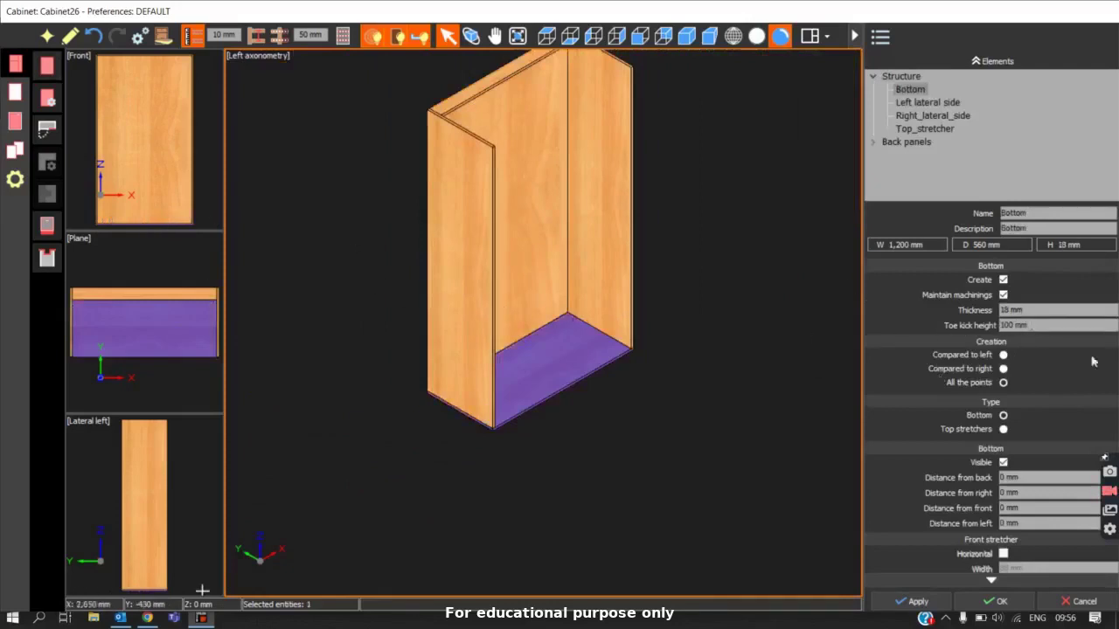
pyautogui.click(1034, 324)
pyautogui.scroll(-3, 986, 351)
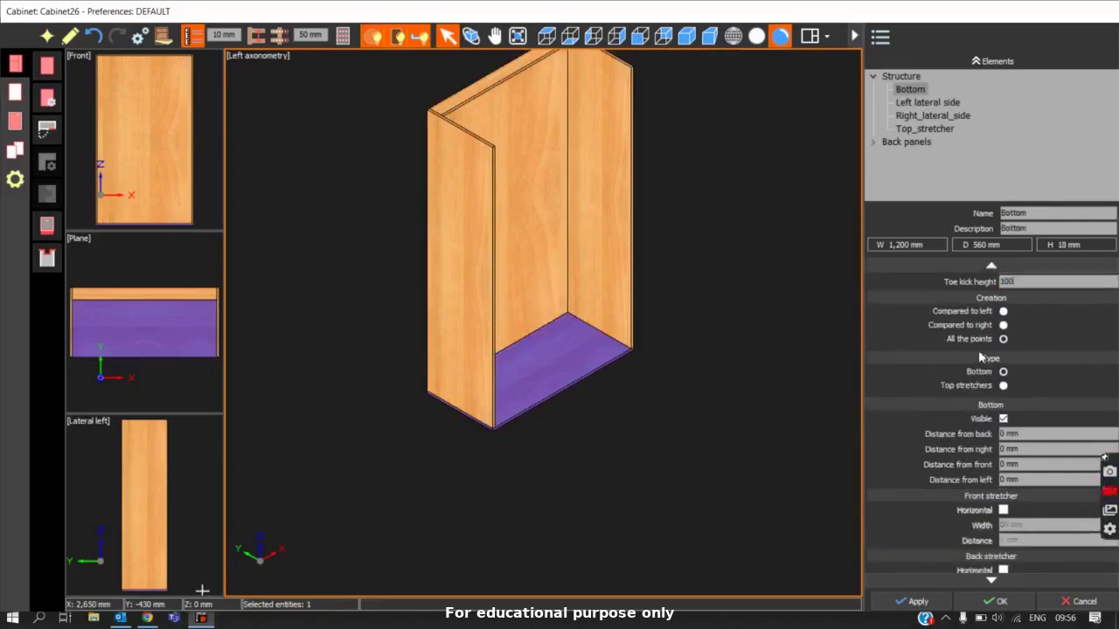
pyautogui.scroll(1, 993, 324)
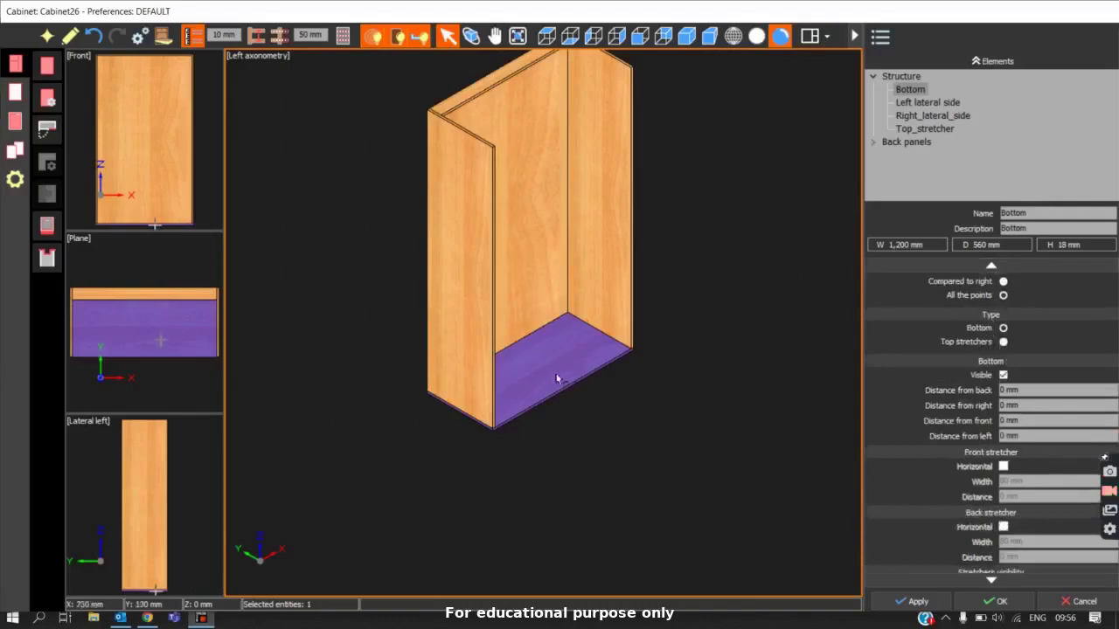
pyautogui.scroll(2, 539, 380)
pyautogui.scroll(1, 538, 382)
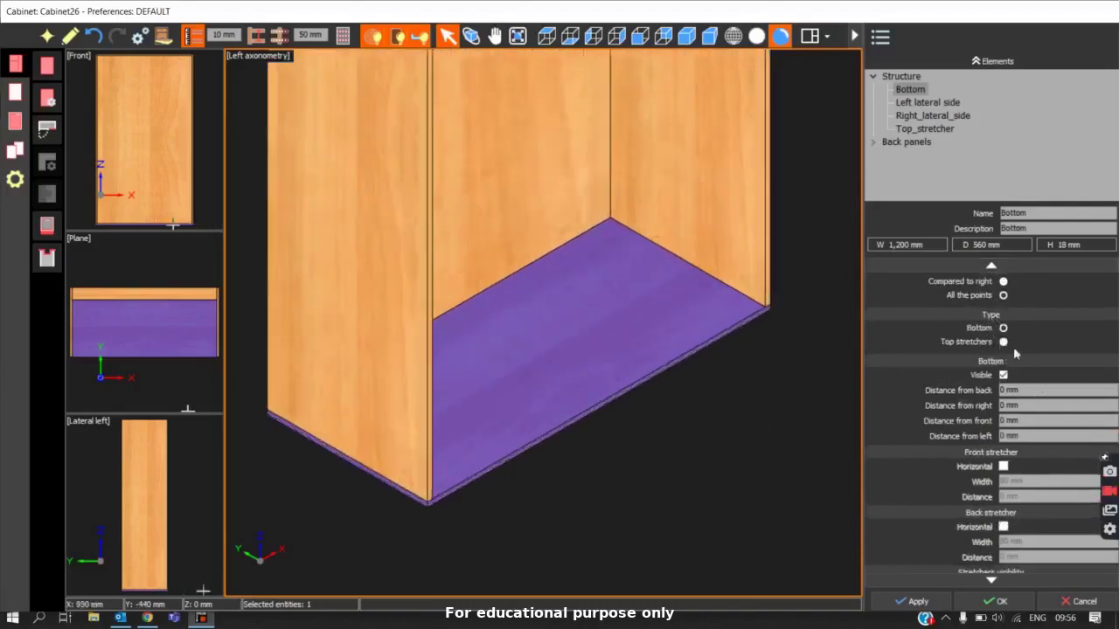
pyautogui.scroll(-1, 1004, 393)
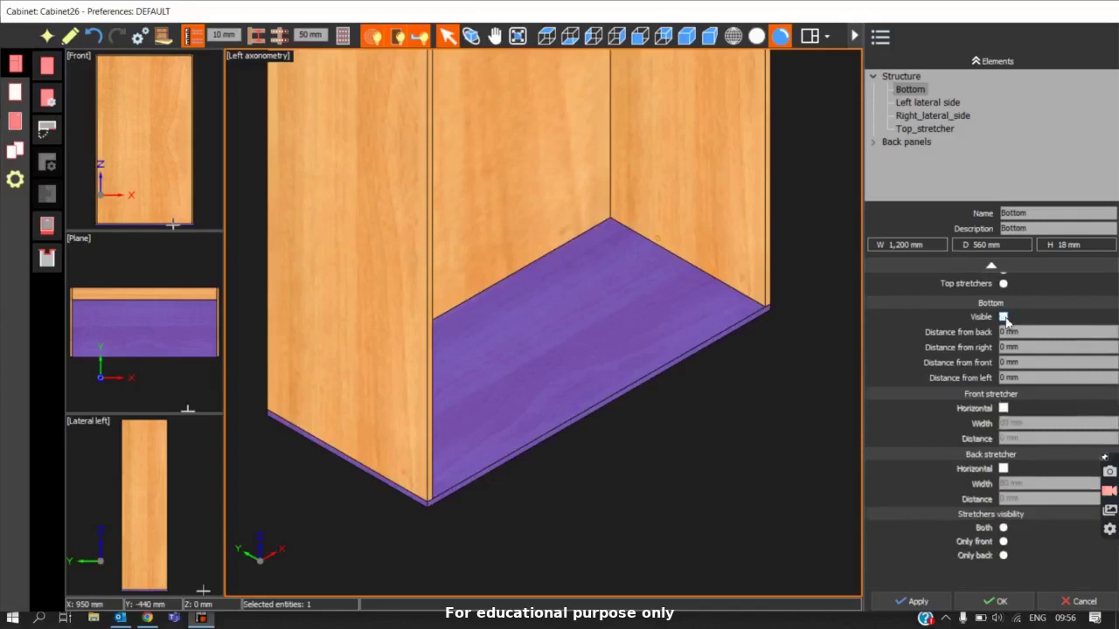
# Apply the bottom panel with its visibility off, reselect it, and apply it as visible again.
pyautogui.click(1003, 317)
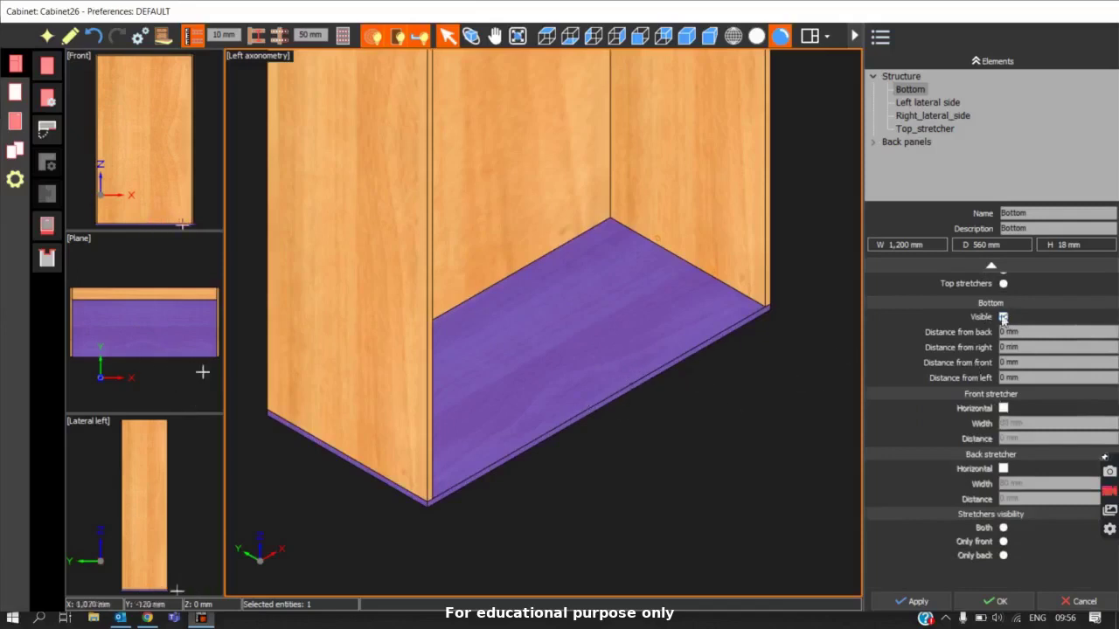
pyautogui.click(917, 602)
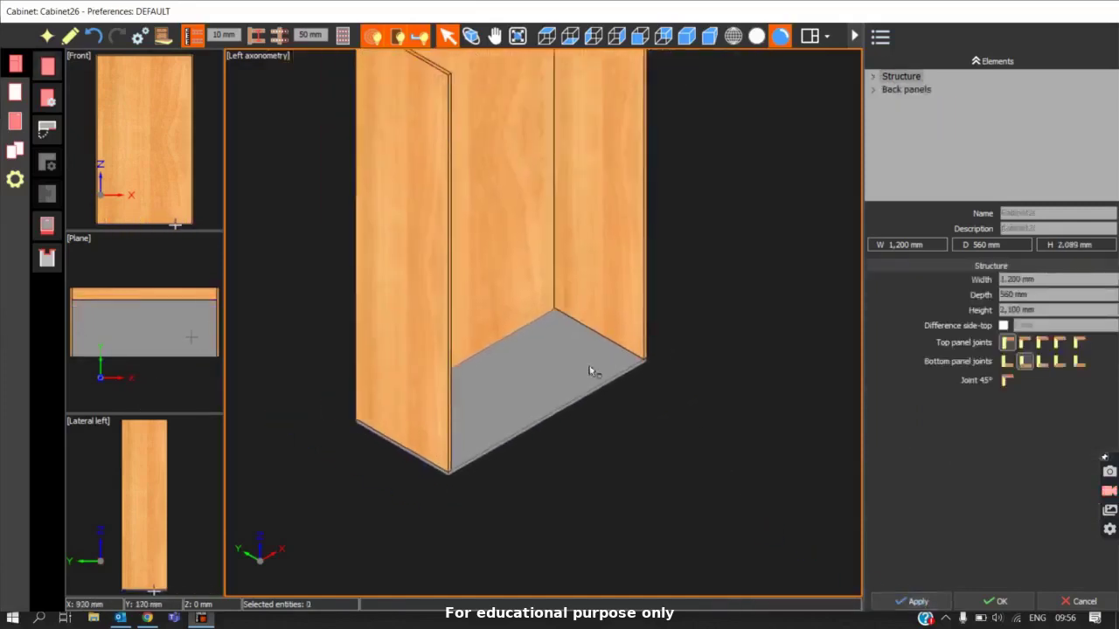
pyautogui.click(525, 402)
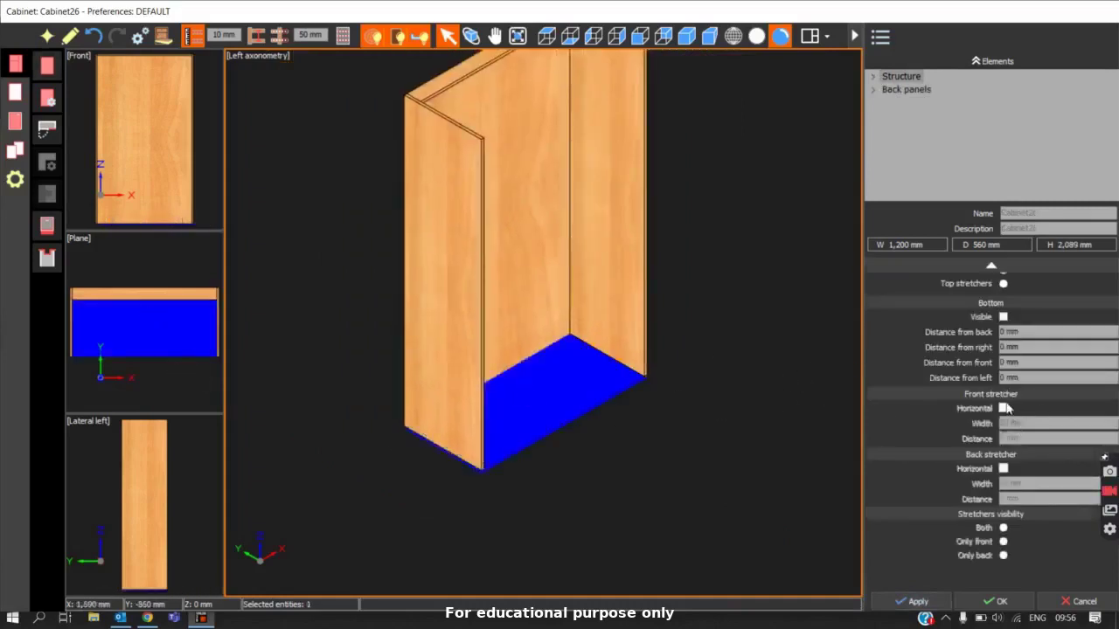
pyautogui.click(1003, 316)
pyautogui.click(900, 601)
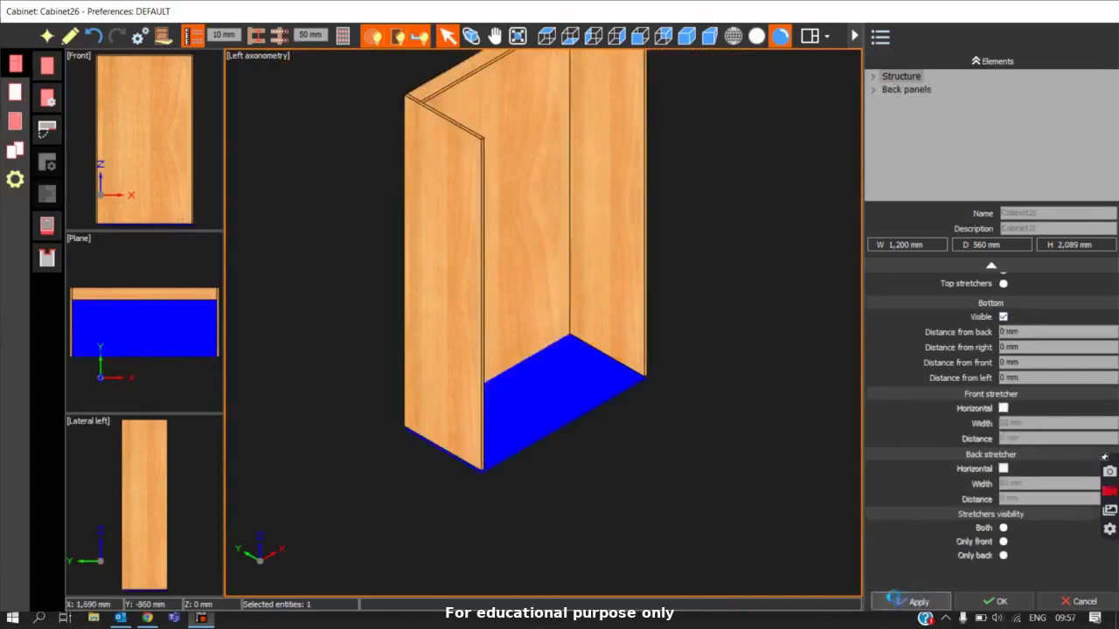
# Examine the bottom panel's distances from back, right, front and left.
pyautogui.scroll(2, 1016, 367)
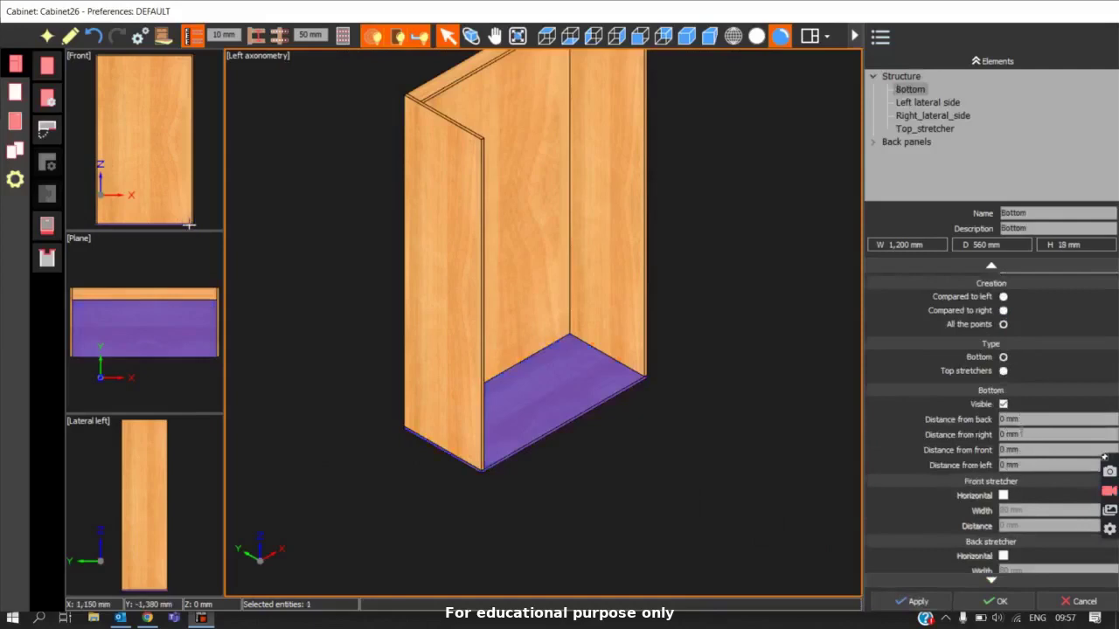
pyautogui.click(1019, 419)
pyautogui.click(1005, 450)
pyautogui.click(1031, 465)
pyautogui.scroll(-1, 894, 514)
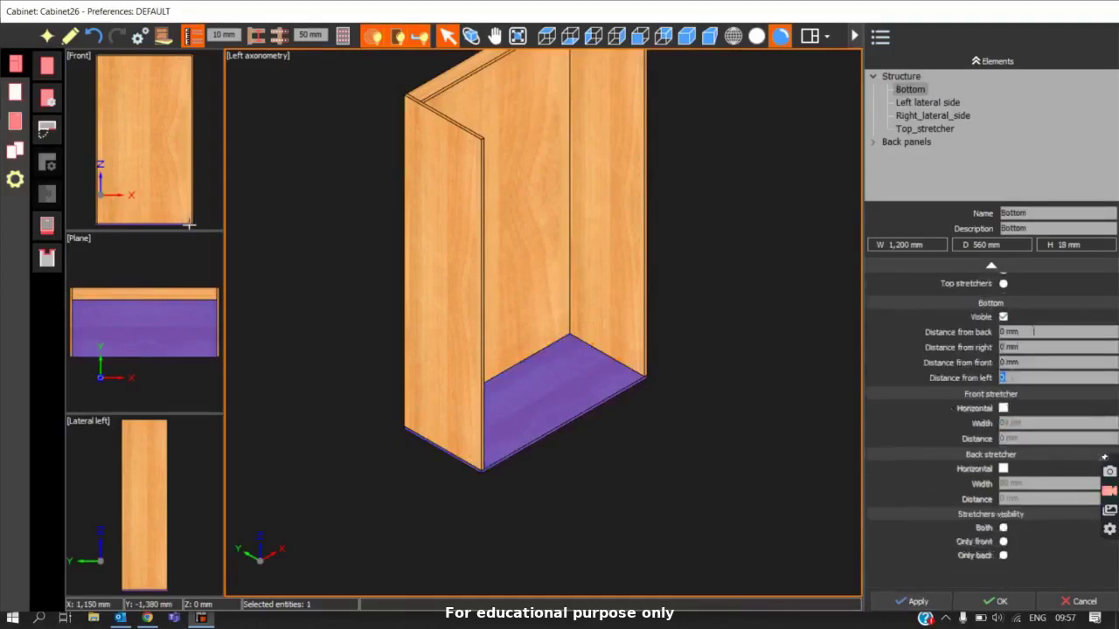
pyautogui.scroll(1, 1029, 336)
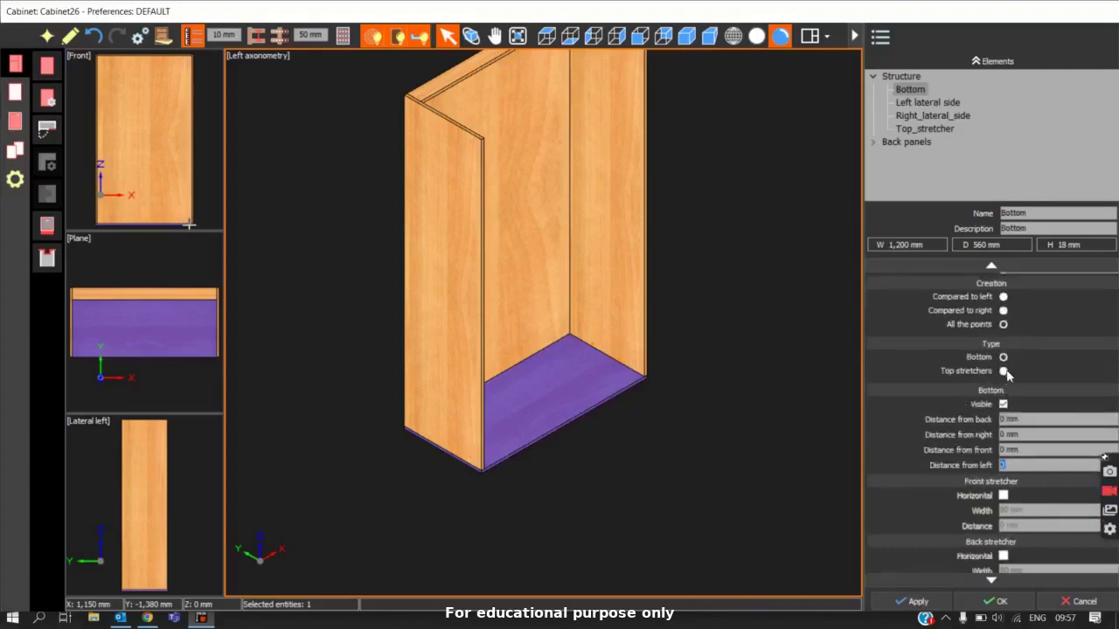
# Change the bottom panel's type to top stretchers, keeping both stretcher widths at 80 mm, and apply the change.
pyautogui.click(1004, 371)
pyautogui.scroll(-1, 1014, 428)
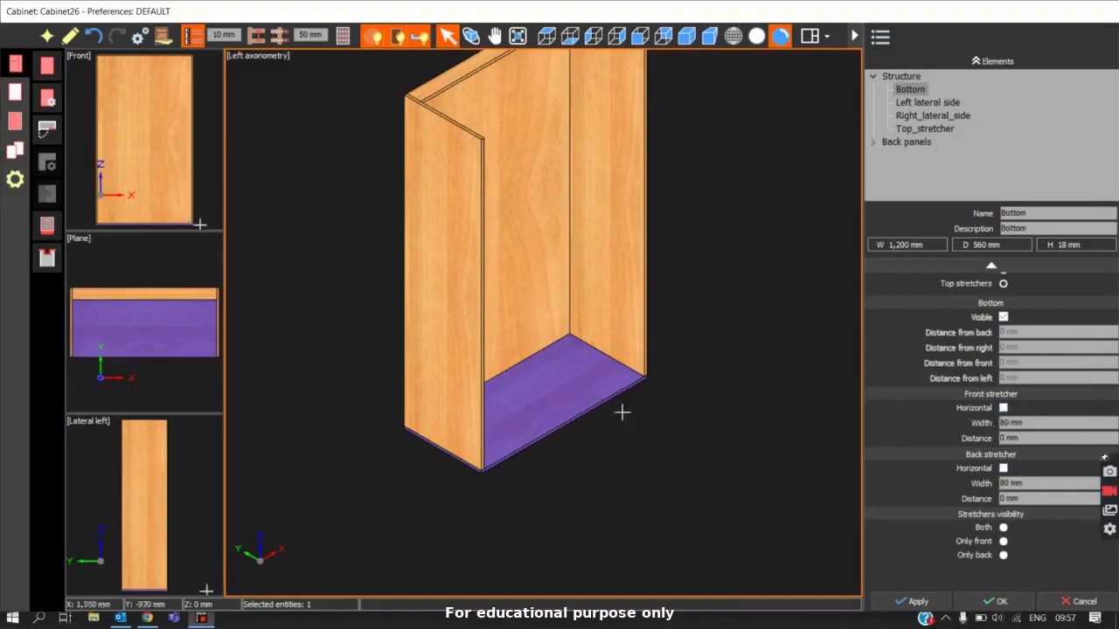
pyautogui.click(909, 602)
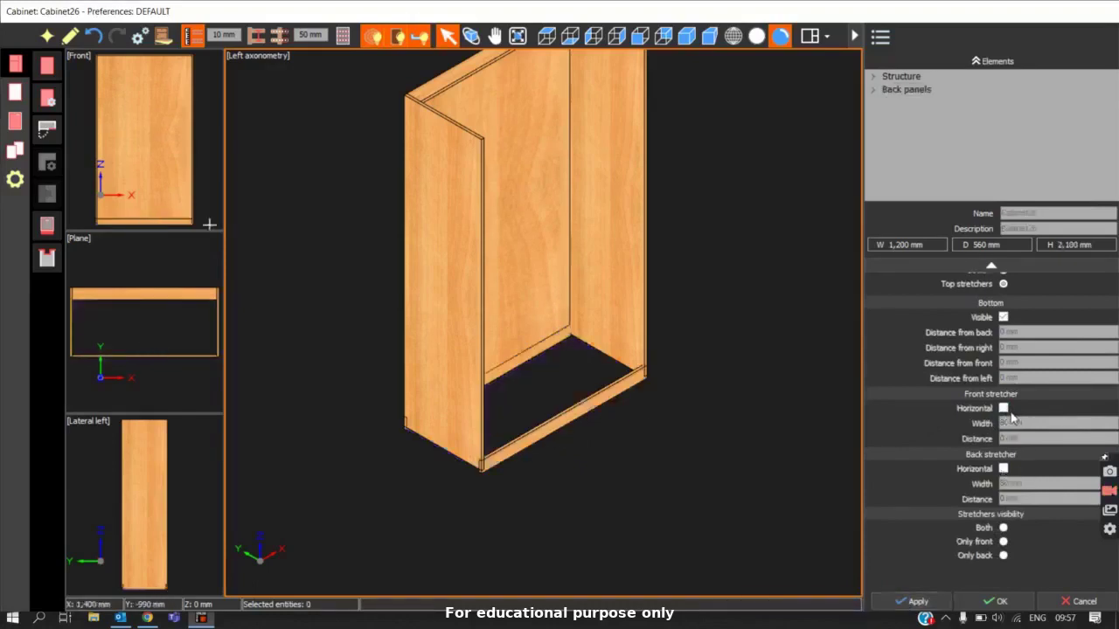
# Select the lower front stretcher, make both the front and back stretchers horizontal, and apply the change.
pyautogui.click(600, 400)
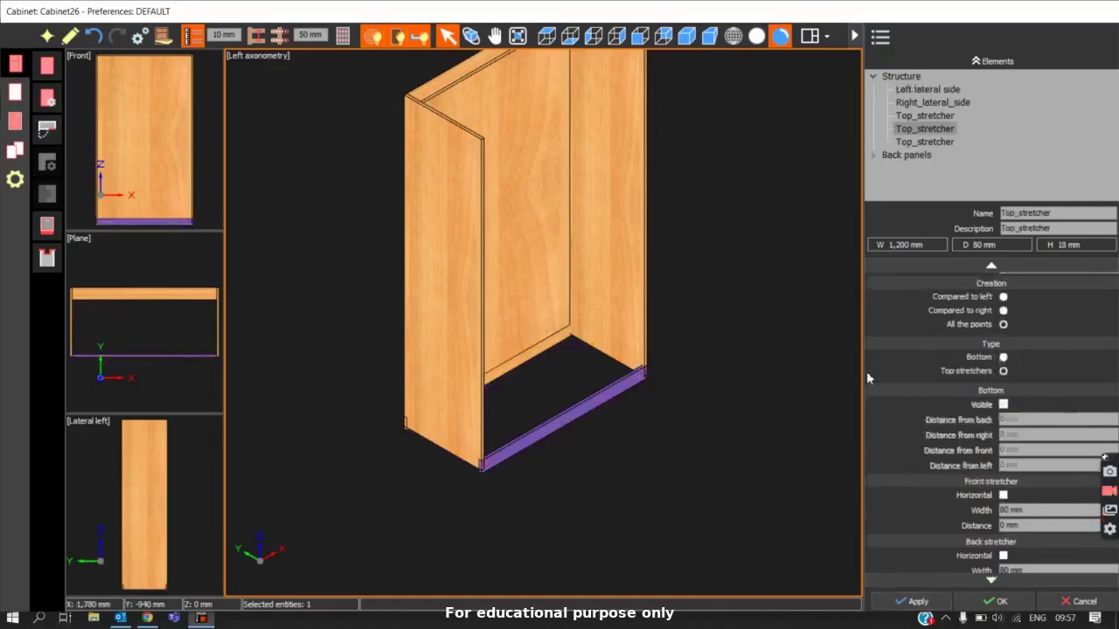
pyautogui.scroll(-1, 1001, 444)
pyautogui.click(1003, 452)
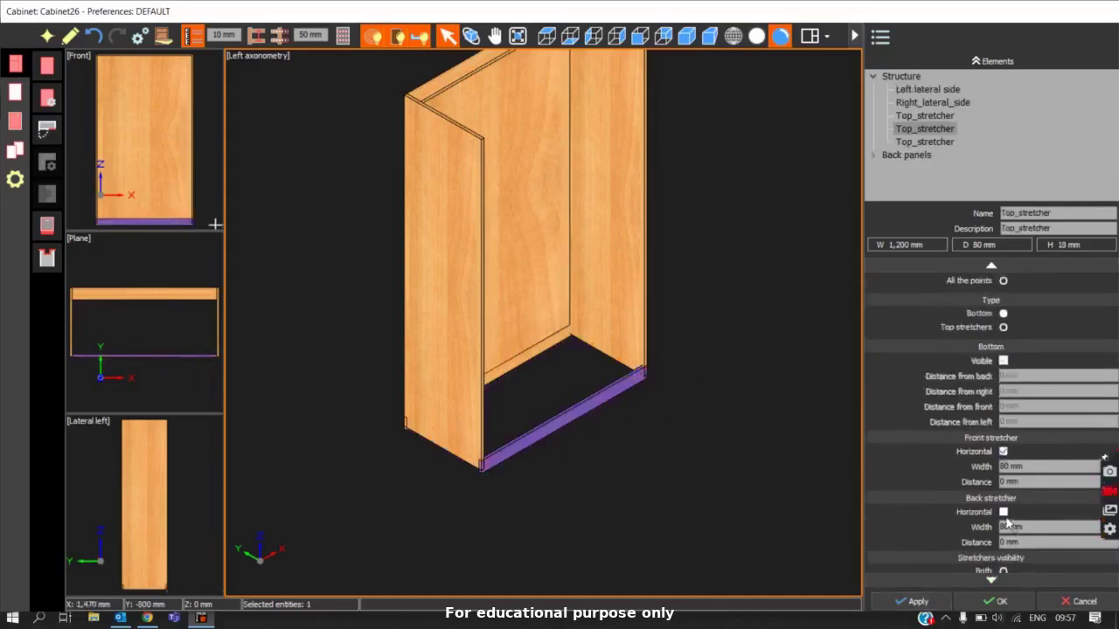
pyautogui.click(916, 601)
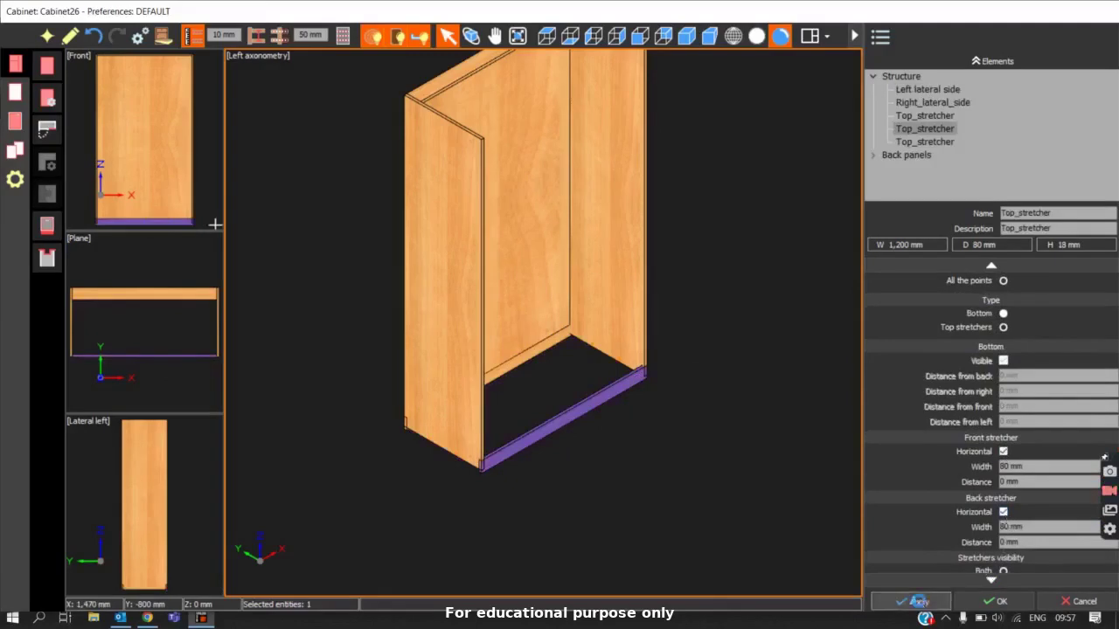
pyautogui.scroll(2, 549, 415)
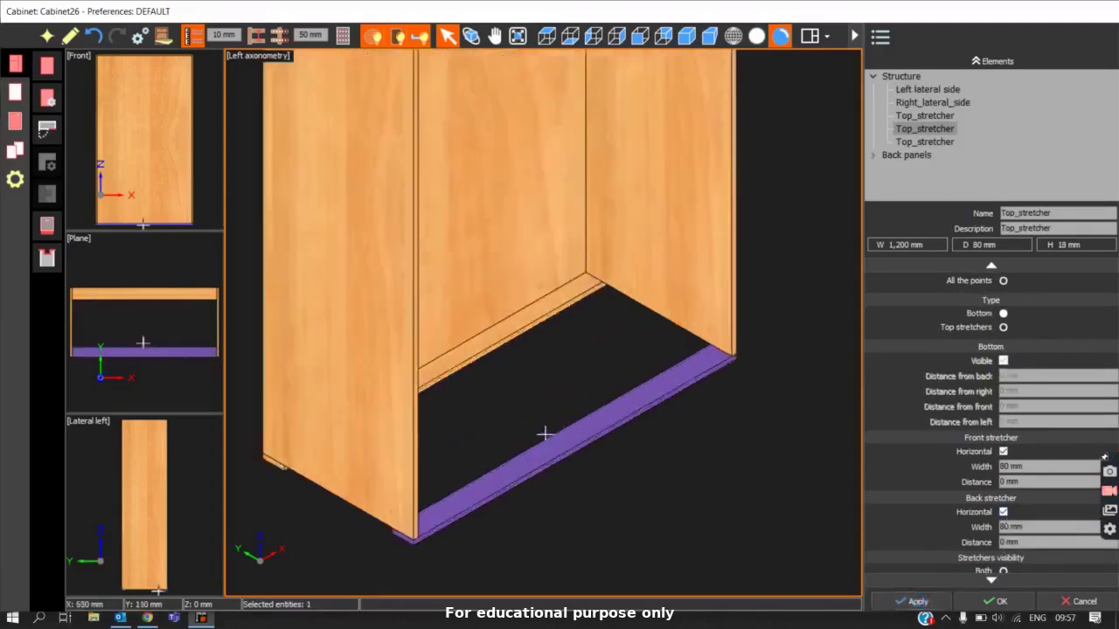
# Try the only front visibility for the lower stretchers, and switch it to only back.
pyautogui.scroll(-1, 979, 524)
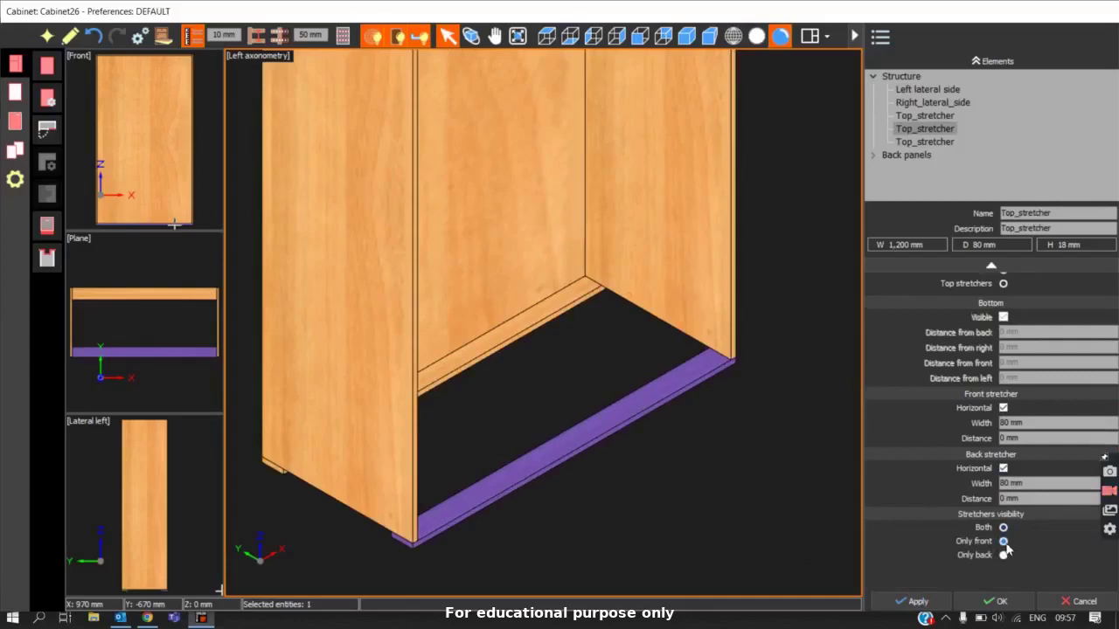
pyautogui.click(1004, 542)
pyautogui.click(1003, 555)
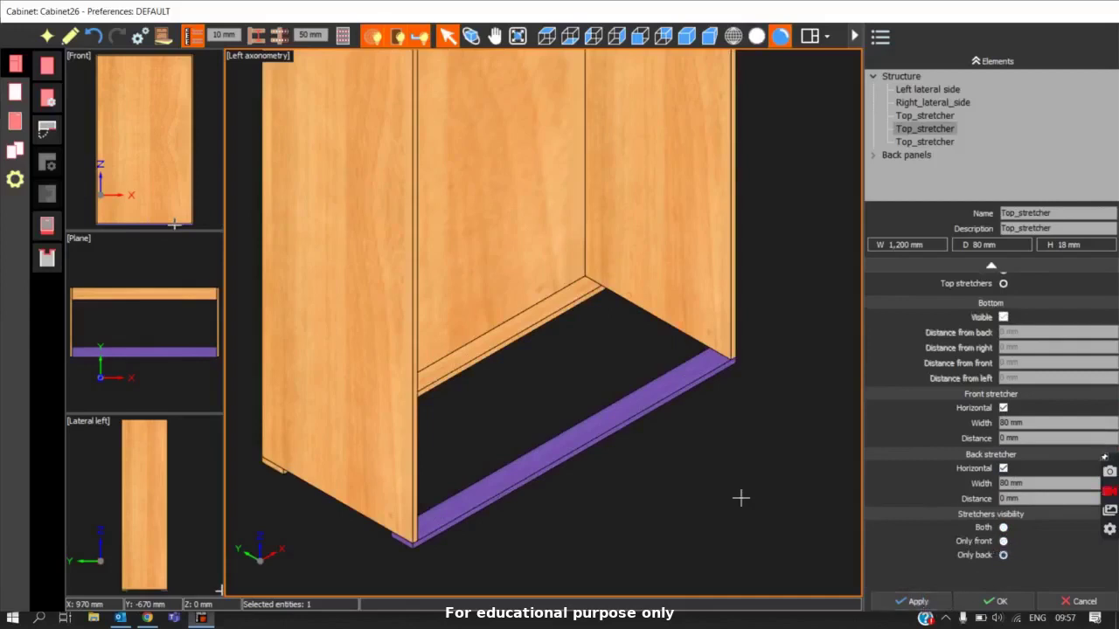